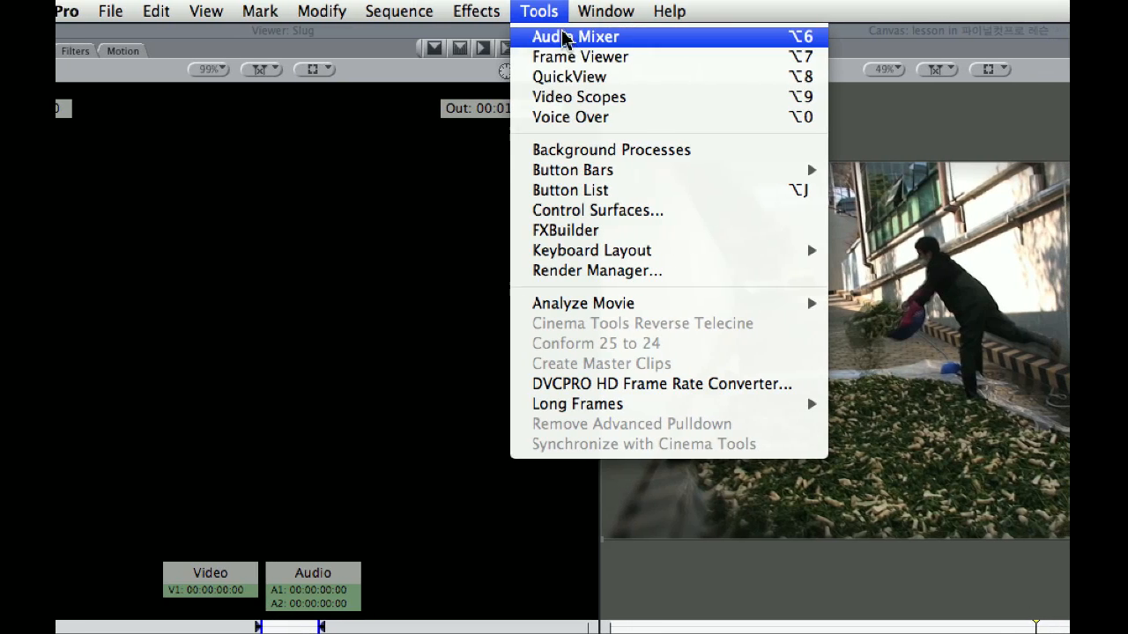
# Open QuickView in the Tool Bench, closing the extra QuickView and Frame Viewer tabs and keeping only Video Scopes beside it
pyautogui.click(564, 78)
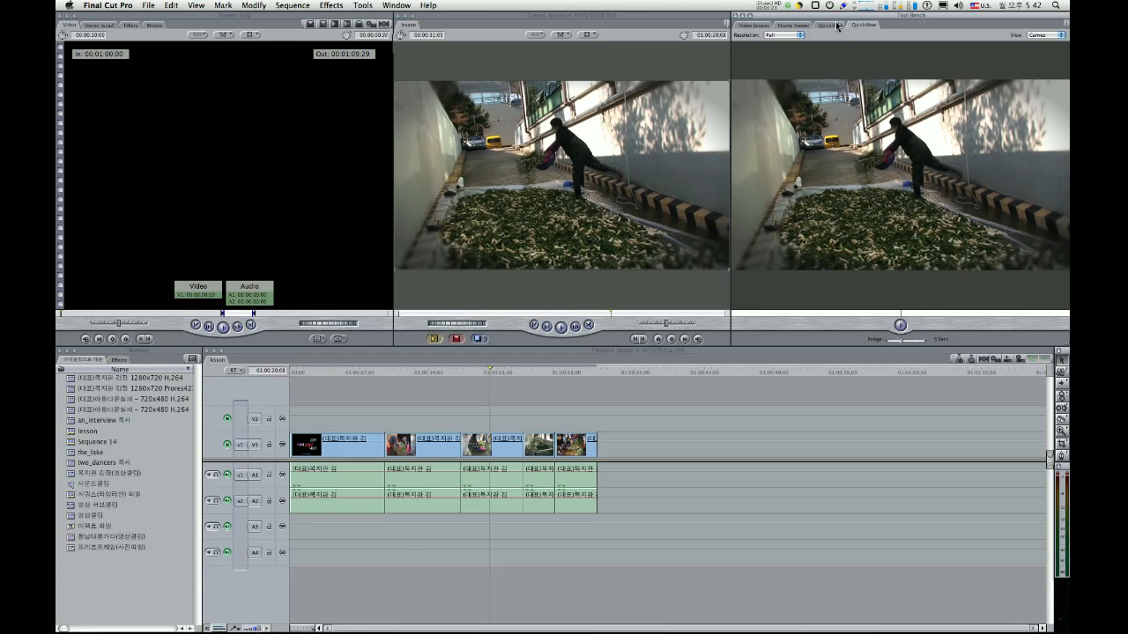
pyautogui.rightClick(837, 26)
pyautogui.click(841, 26)
pyautogui.rightClick(805, 27)
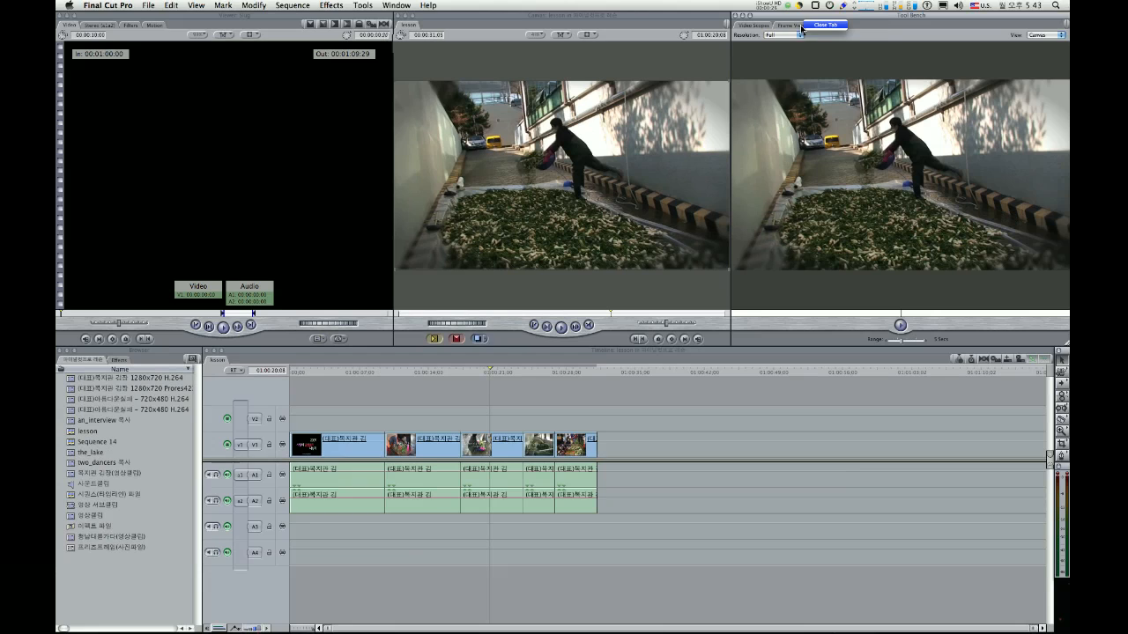
pyautogui.click(819, 33)
pyautogui.click(752, 25)
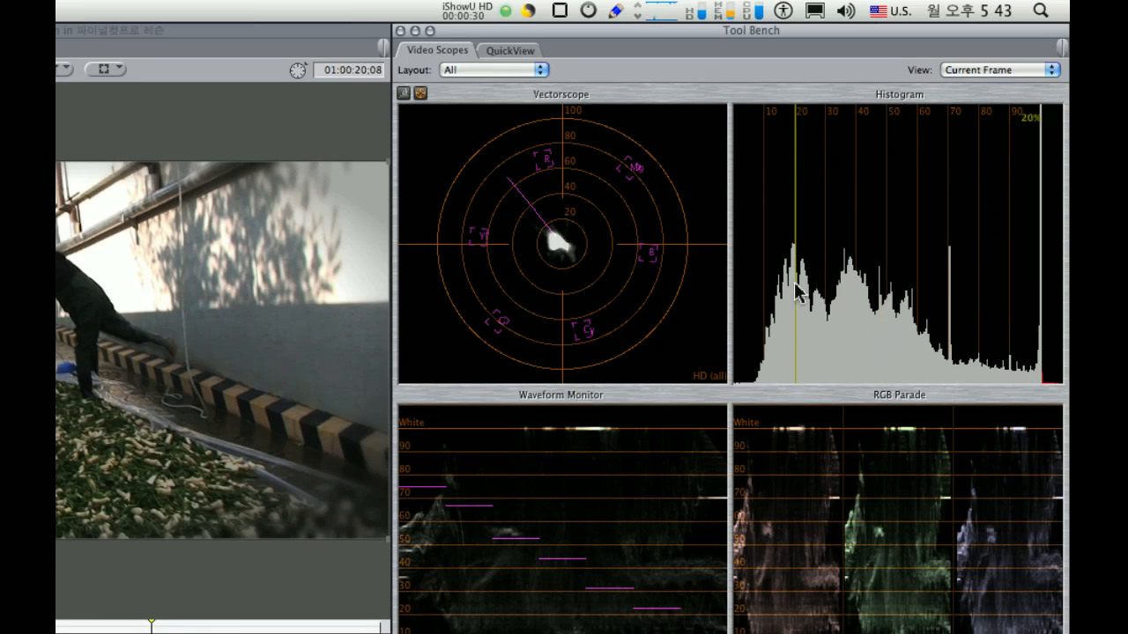
pyautogui.click(535, 51)
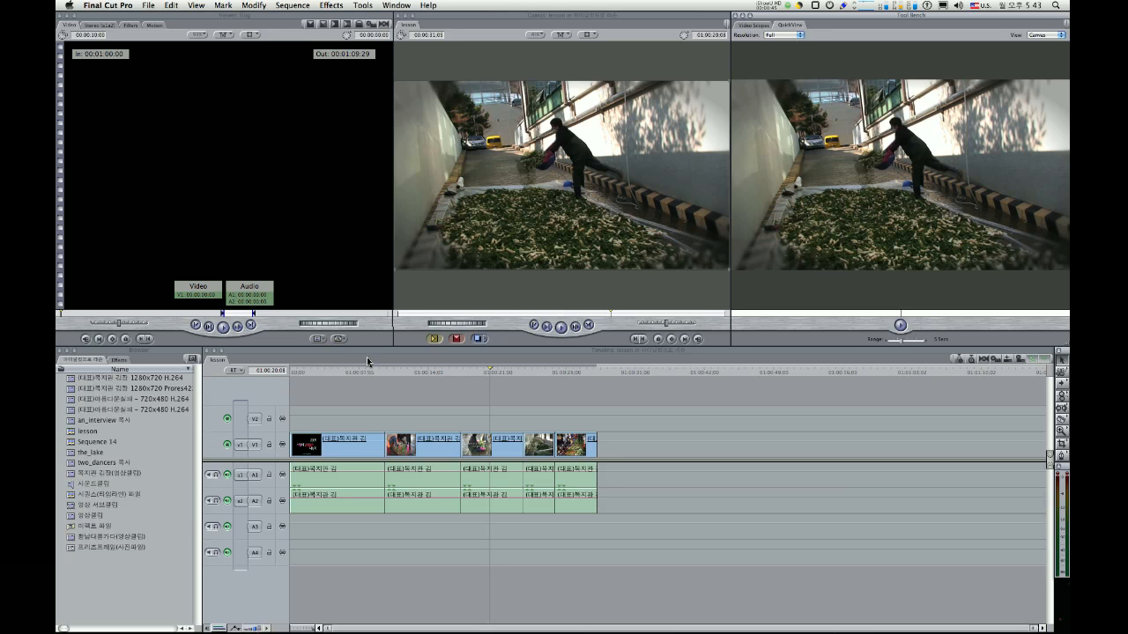
# Load the second timeline clip's filter settings and apply the Image Control Brightness filter to that clip
pyautogui.click(434, 442)
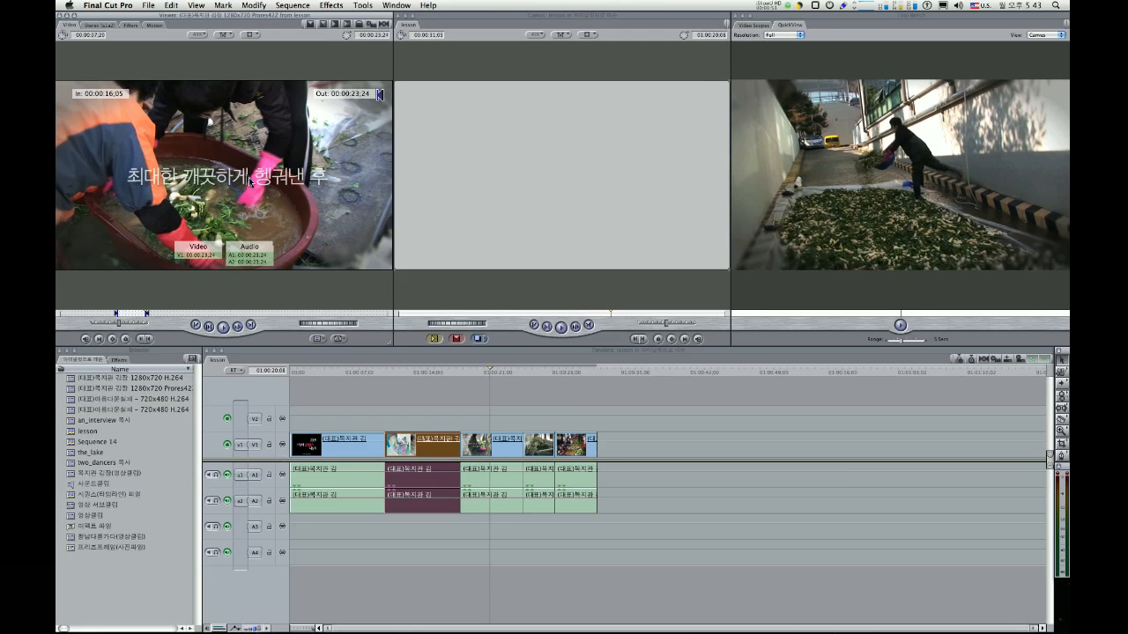
pyautogui.click(132, 25)
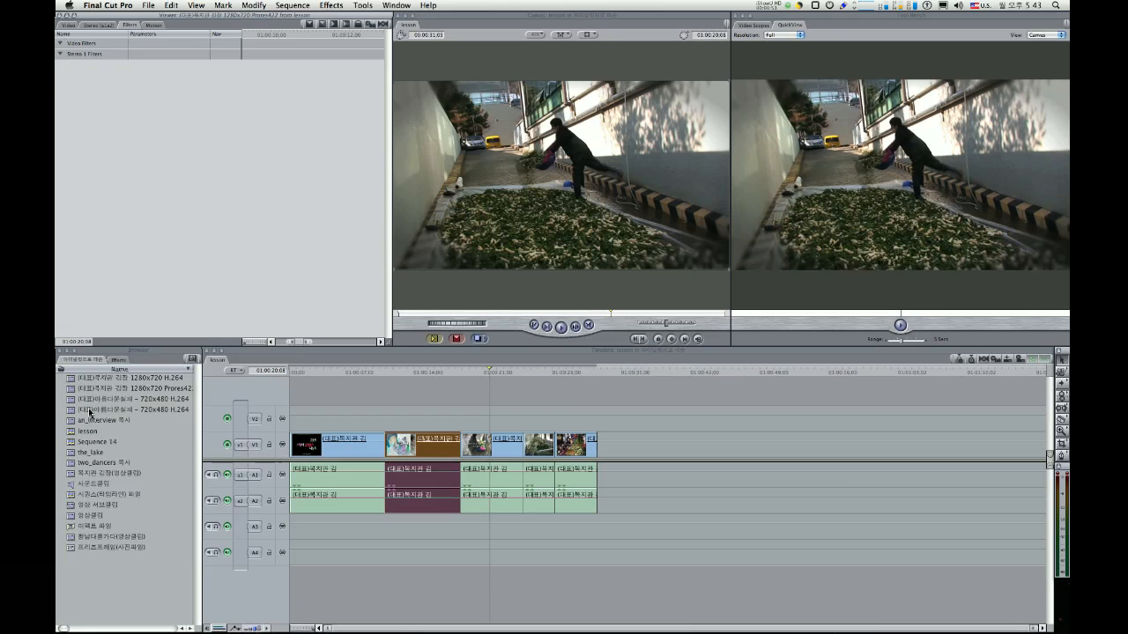
pyautogui.click(116, 361)
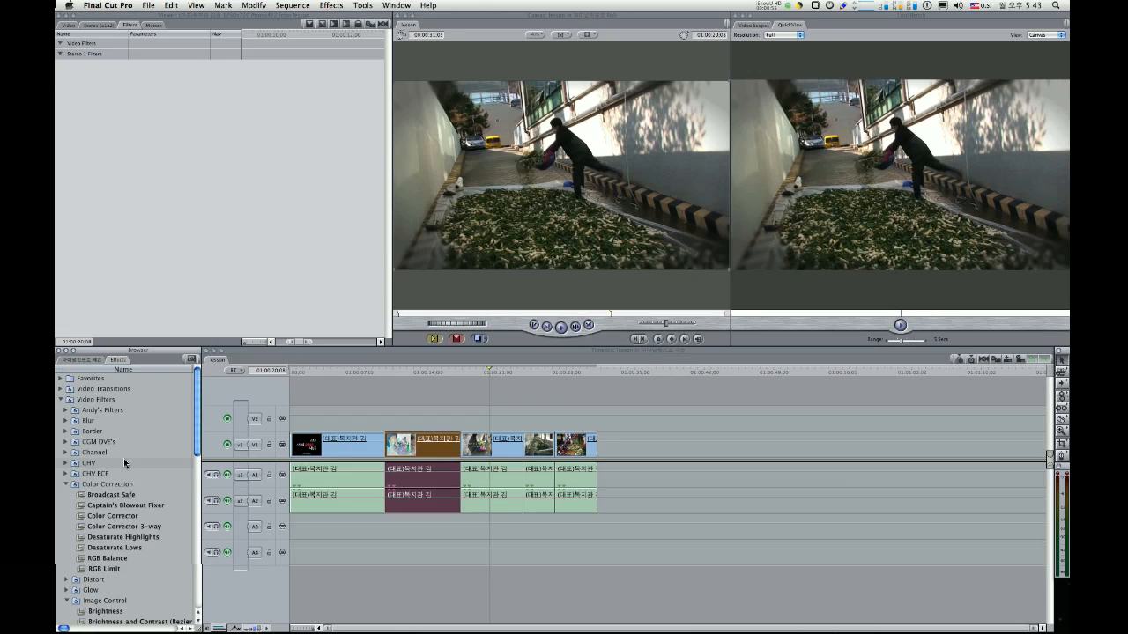
pyautogui.scroll(-5, 124, 499)
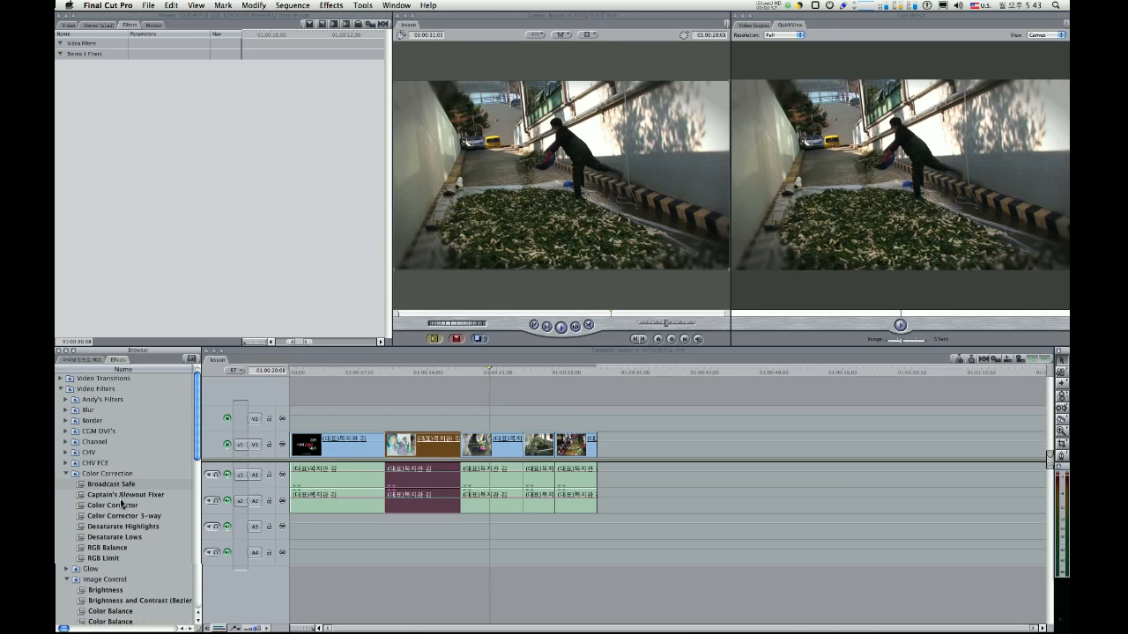
pyautogui.scroll(-3, 122, 504)
pyautogui.moveTo(110, 462); pyautogui.dragTo(428, 450)
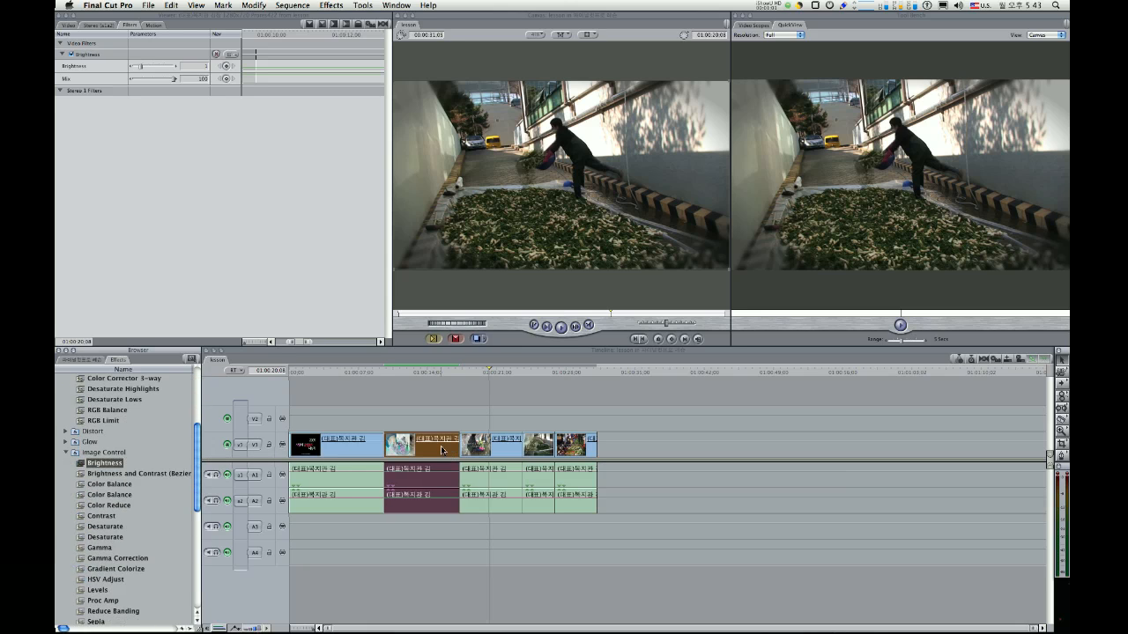
# Park the playhead at 01:00:14;08 on the second clip and set its Brightness filter to about 1.56
pyautogui.moveTo(144, 68); pyautogui.dragTo(162, 70)
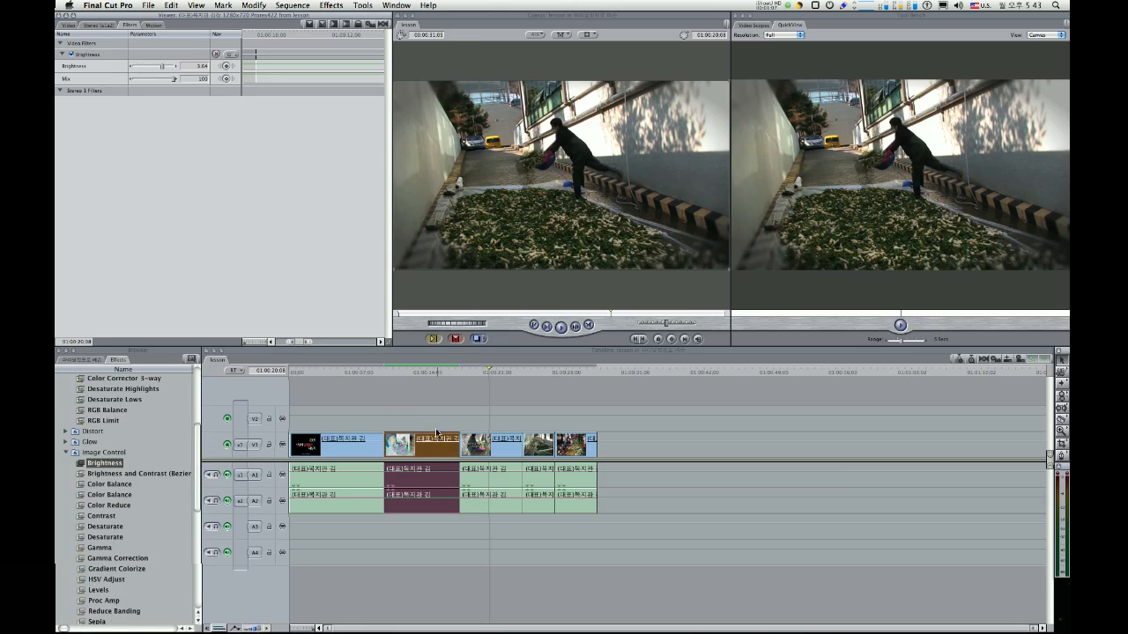
pyautogui.click(429, 372)
pyautogui.moveTo(153, 68); pyautogui.dragTo(143, 69)
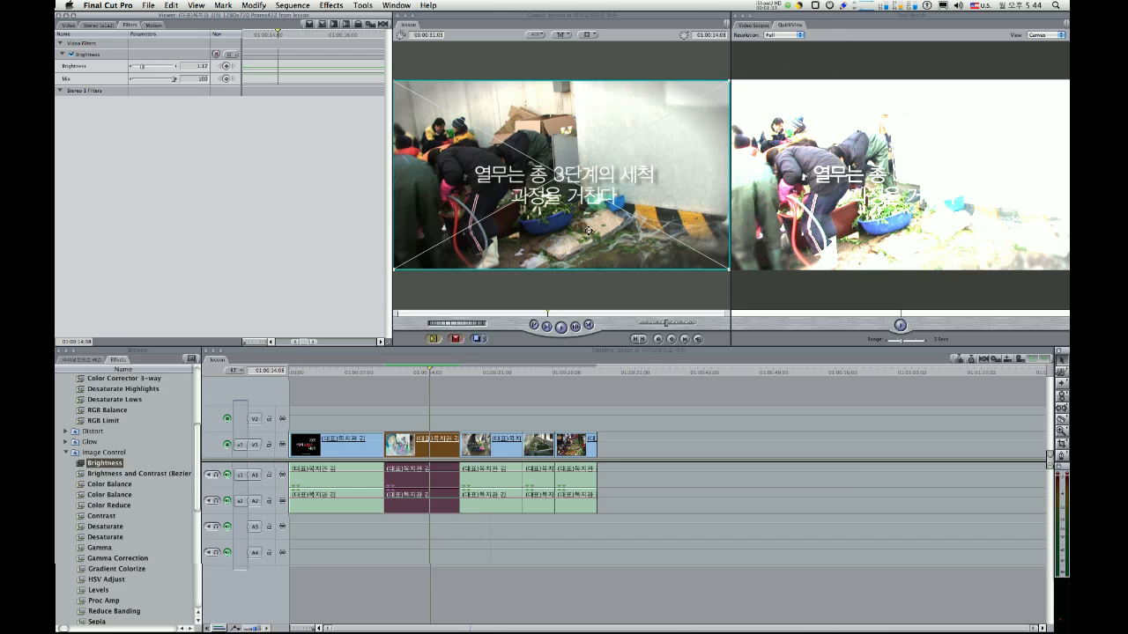
pyautogui.click(605, 66)
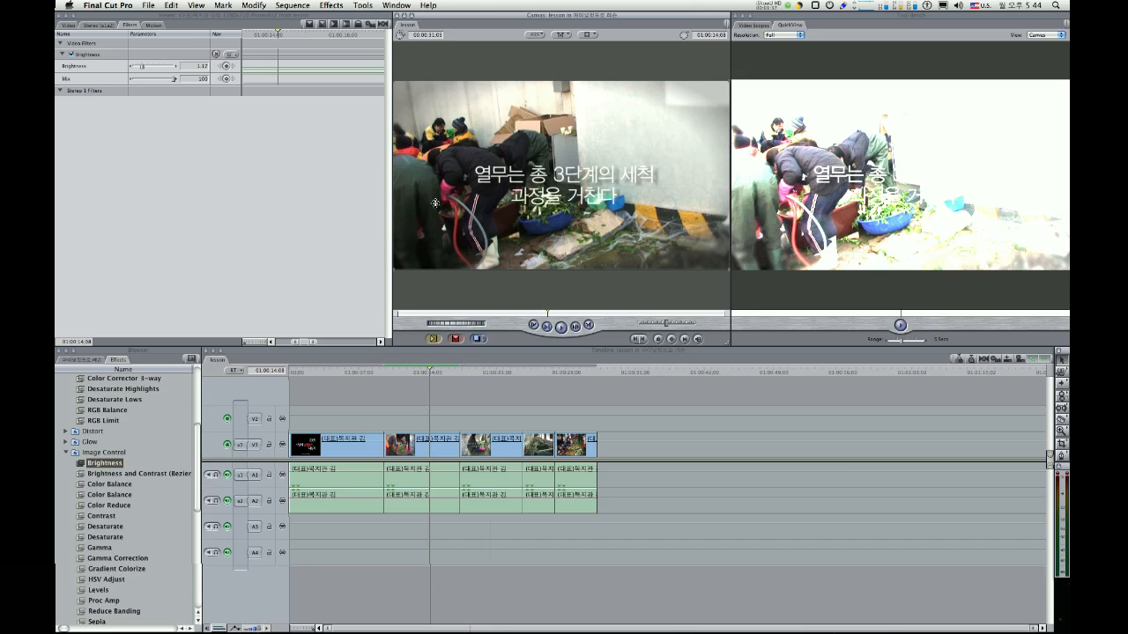
pyautogui.moveTo(138, 70); pyautogui.dragTo(147, 69)
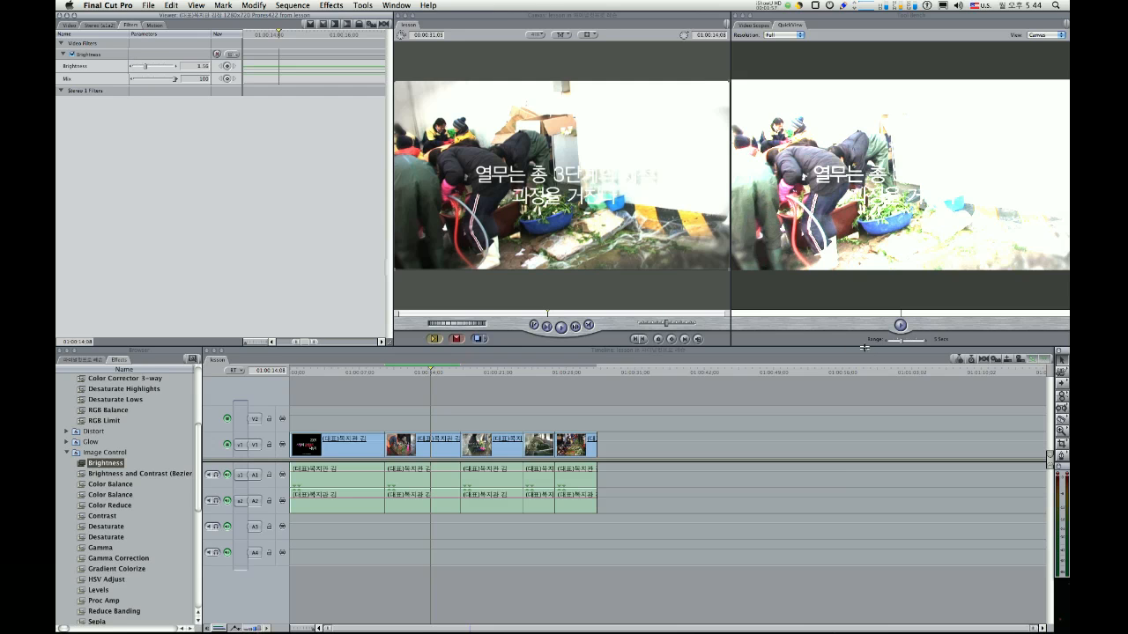
# Examine the resolution choices and the view source choices offered by QuickView
pyautogui.click(904, 42)
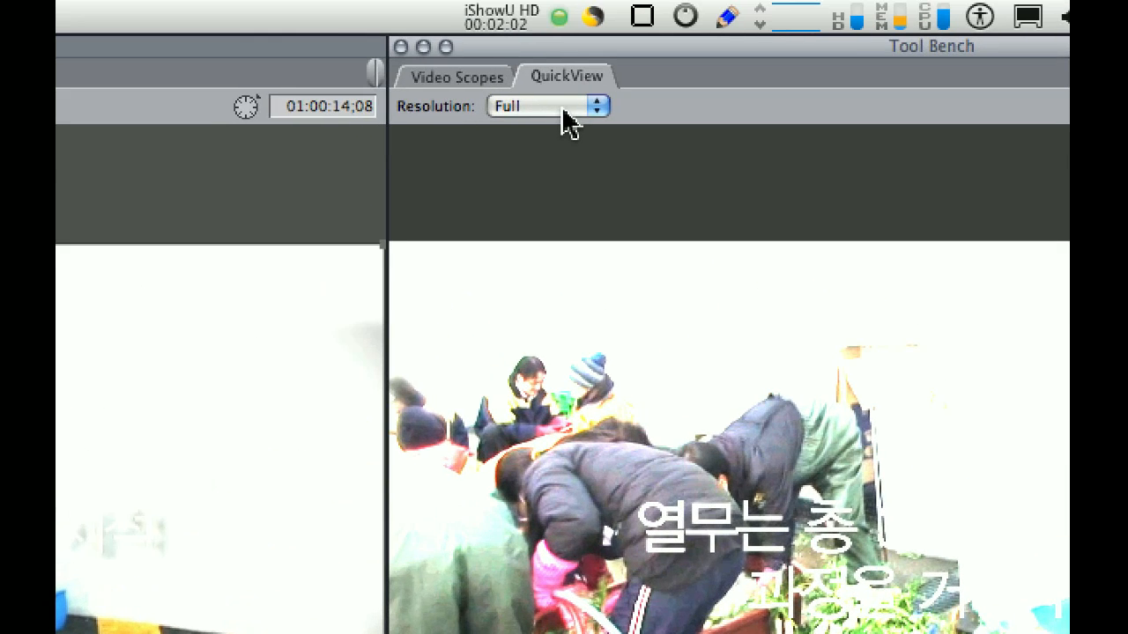
pyautogui.click(509, 71)
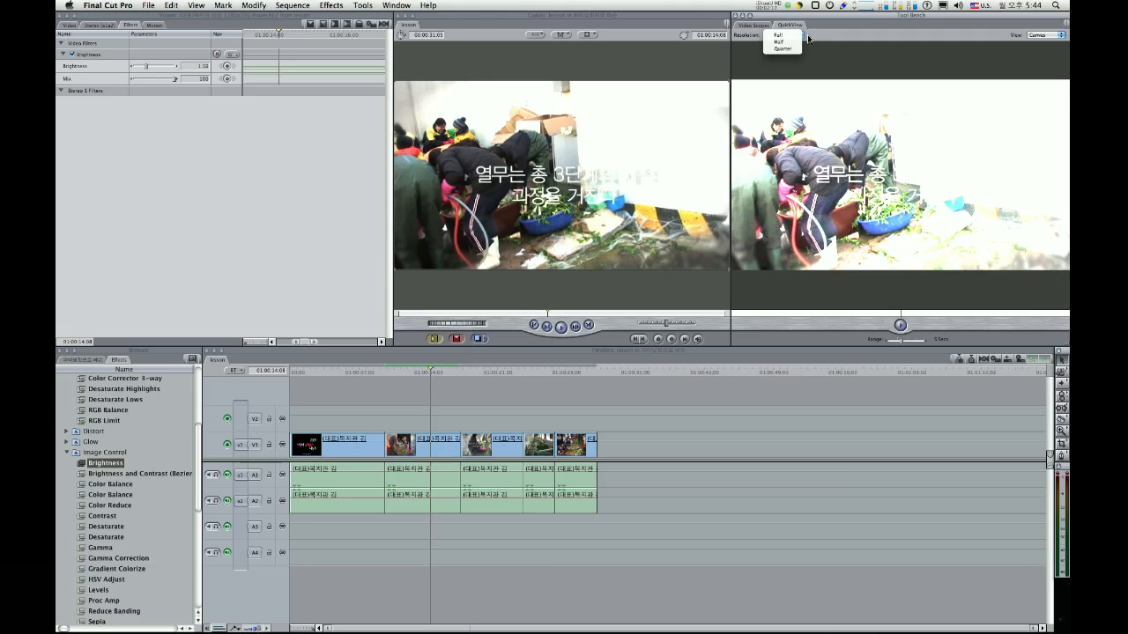
pyautogui.click(602, 110)
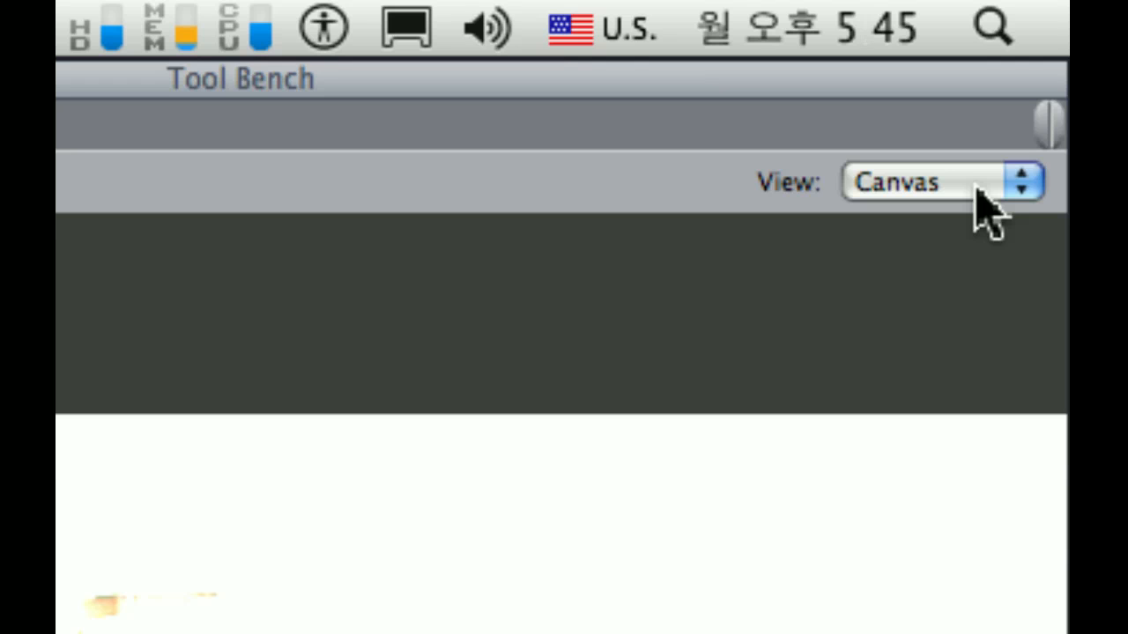
pyautogui.click(1003, 187)
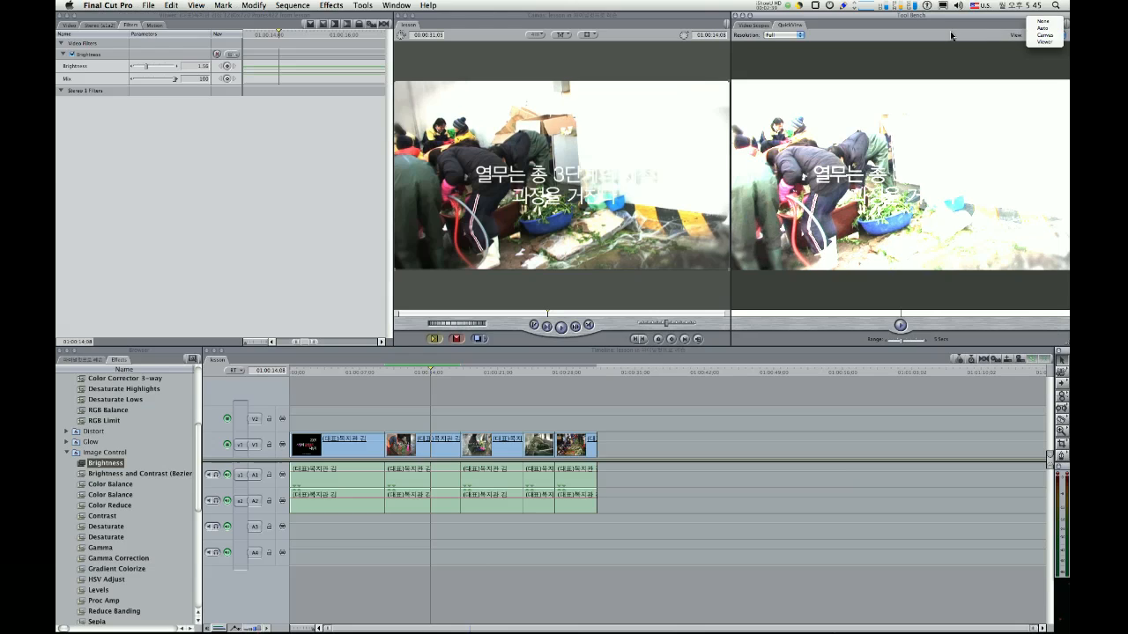
pyautogui.click(953, 37)
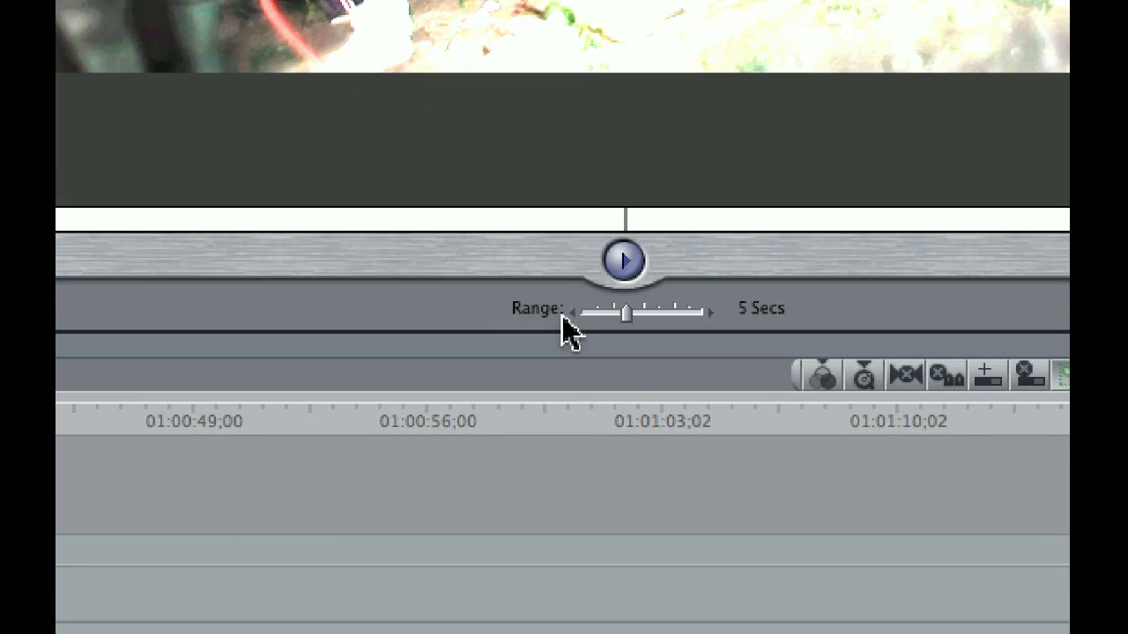
# Try the QuickView range at 10 seconds and at a shorter length, and mark an in-to-out range inside the second clip
pyautogui.moveTo(562, 319); pyautogui.dragTo(663, 319)
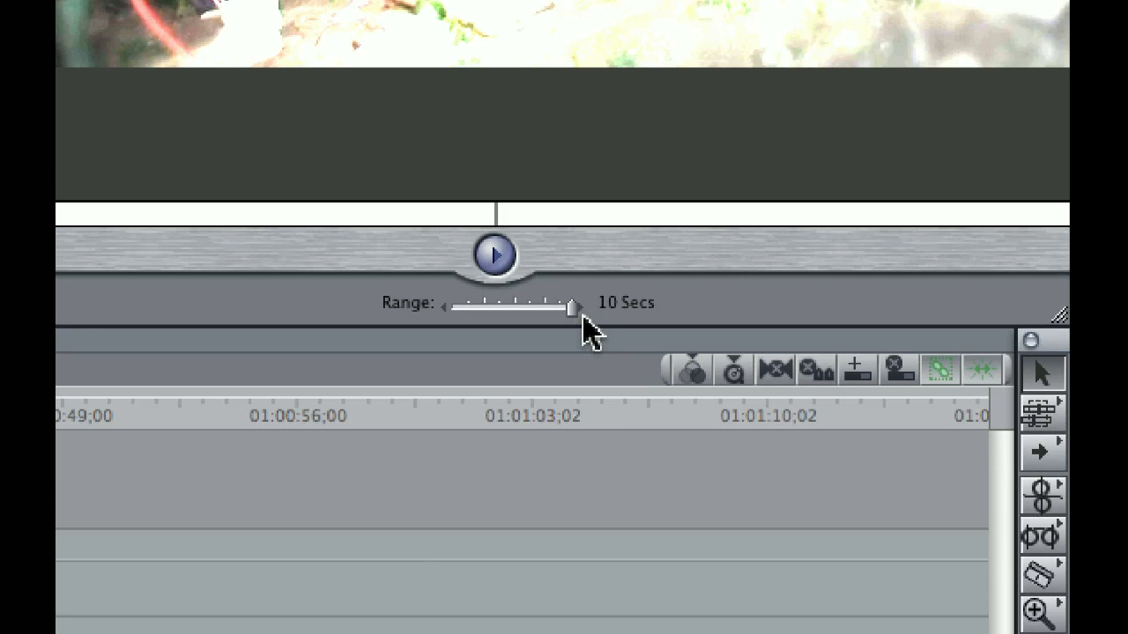
pyautogui.moveTo(573, 309); pyautogui.dragTo(534, 315)
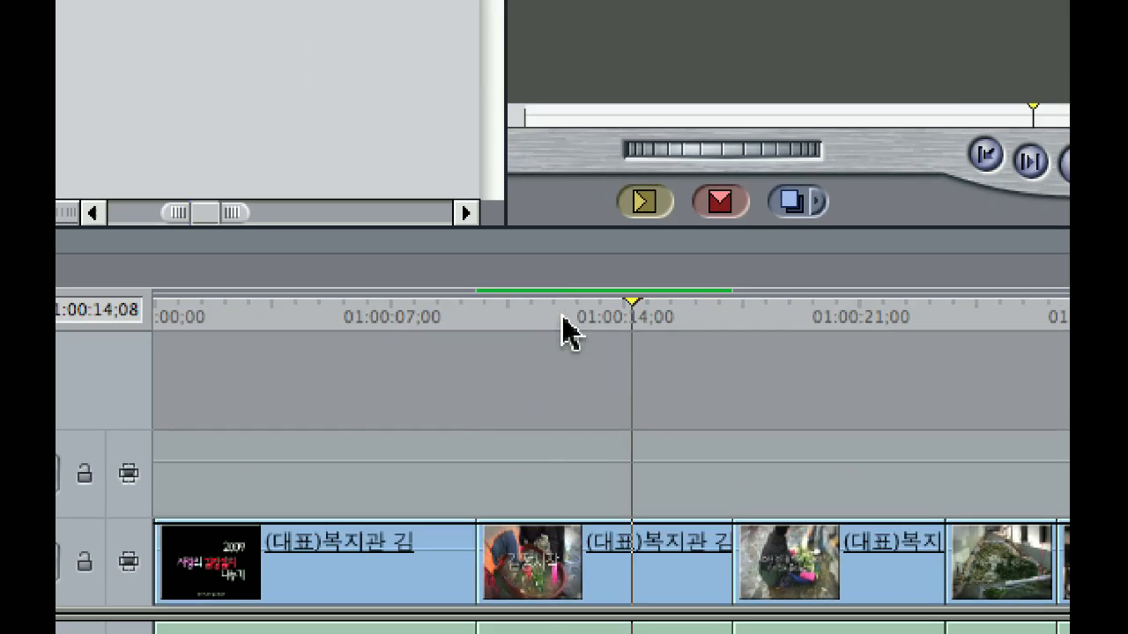
pyautogui.click(564, 317)
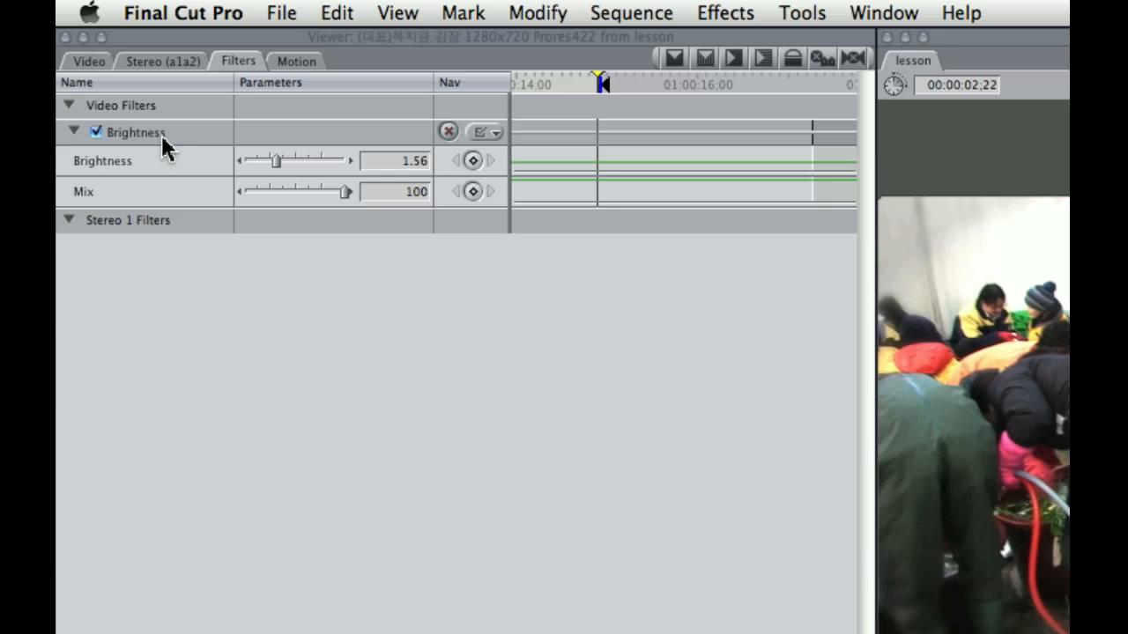
# Remove the Brightness filter from the second clip and start QuickView playback of the marked range
pyautogui.click(98, 56)
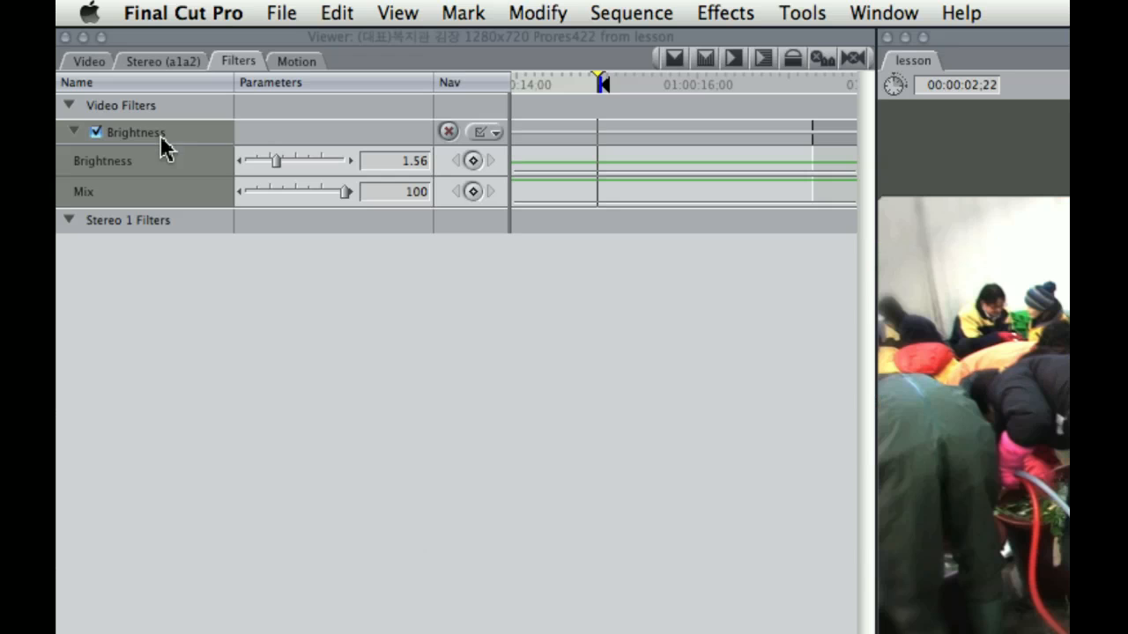
pyautogui.press('Delete')
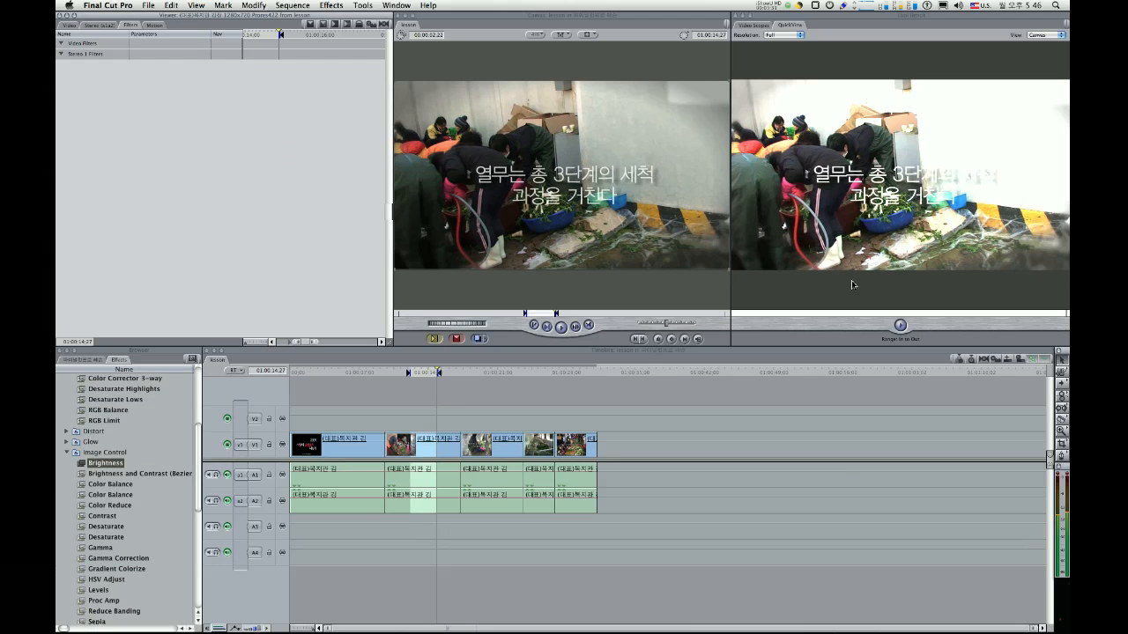
pyautogui.click(901, 327)
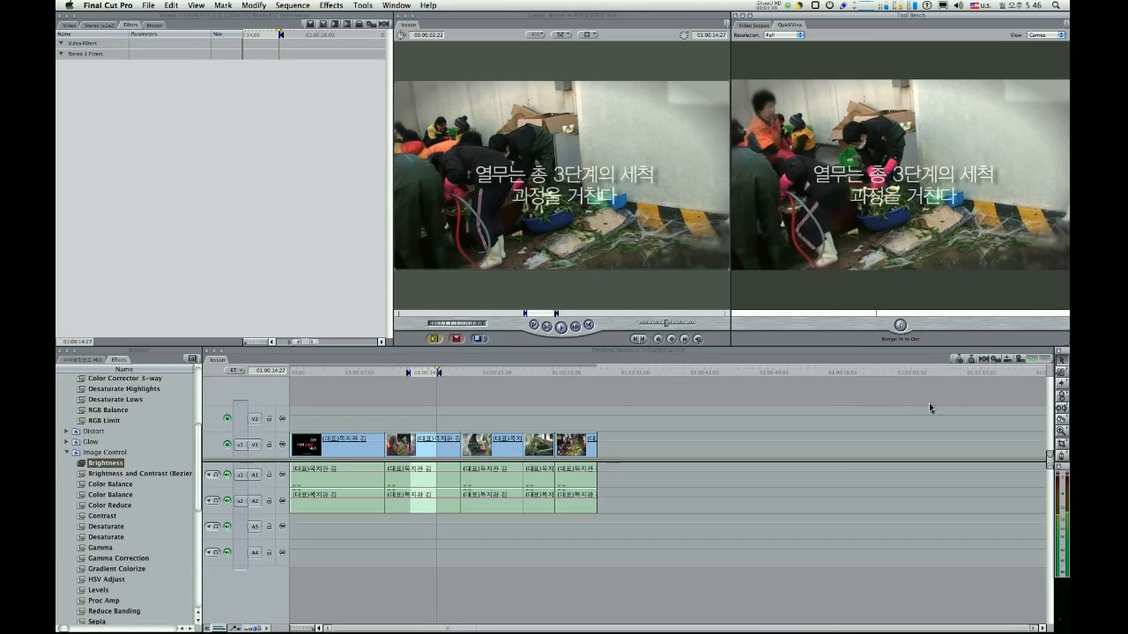
# Reopen the second clip's filter list and add the Brightness filter to it again
pyautogui.click(411, 439)
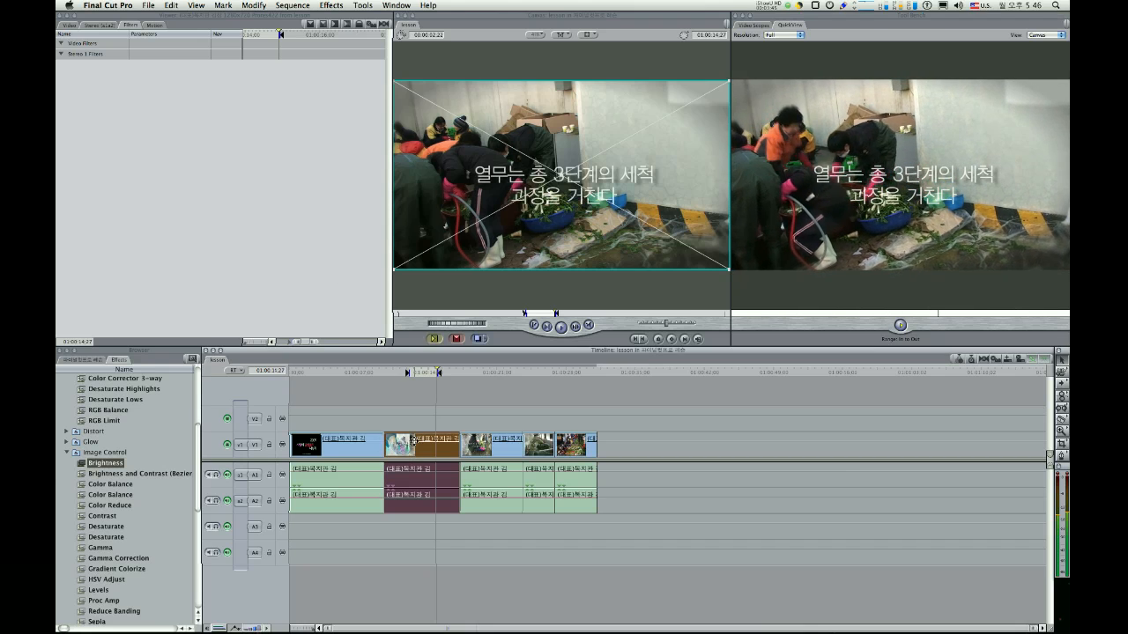
pyautogui.click(70, 26)
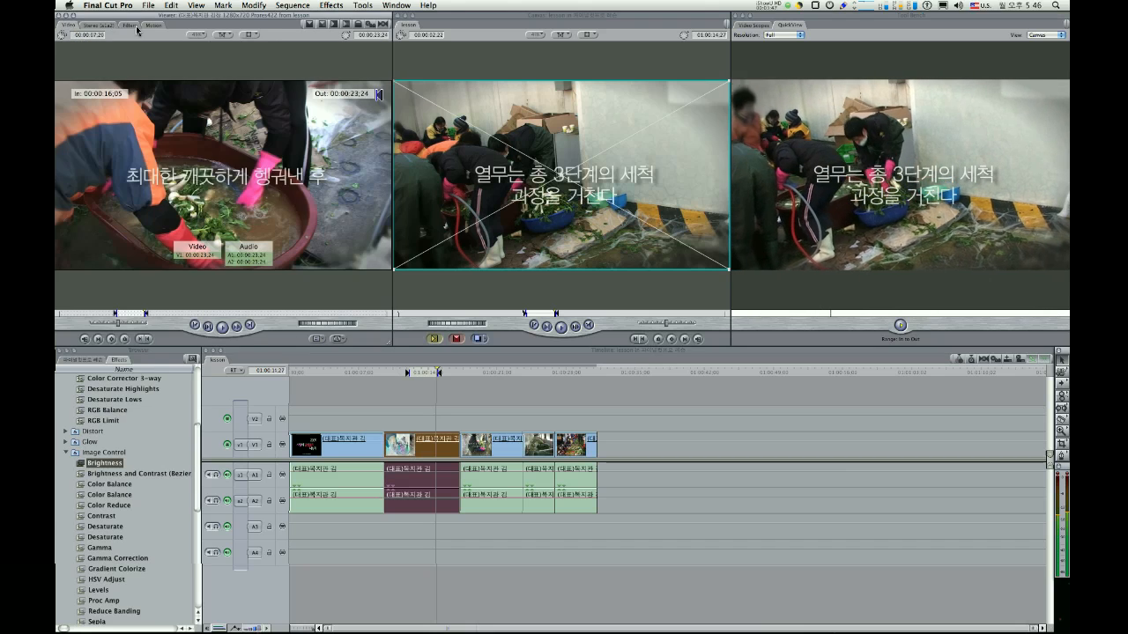
pyautogui.click(128, 25)
pyautogui.moveTo(84, 465); pyautogui.dragTo(186, 194)
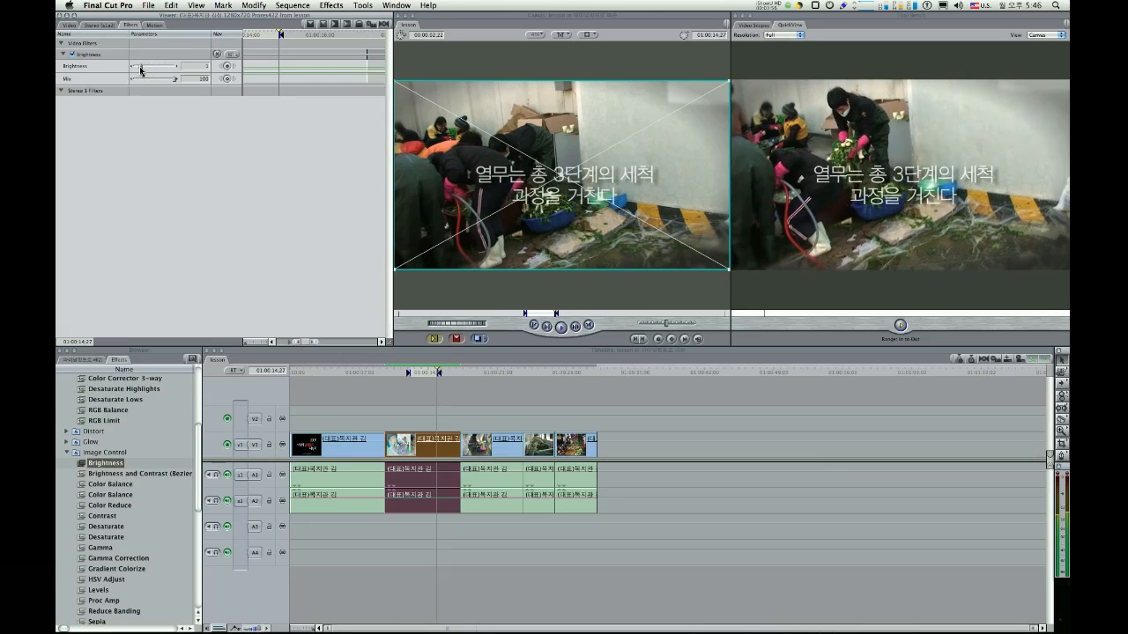
# While QuickView loops the range, raise the clip's brightness to about 2.79 and bring it down to about 1.5
pyautogui.moveTo(227, 139); pyautogui.dragTo(240, 143)
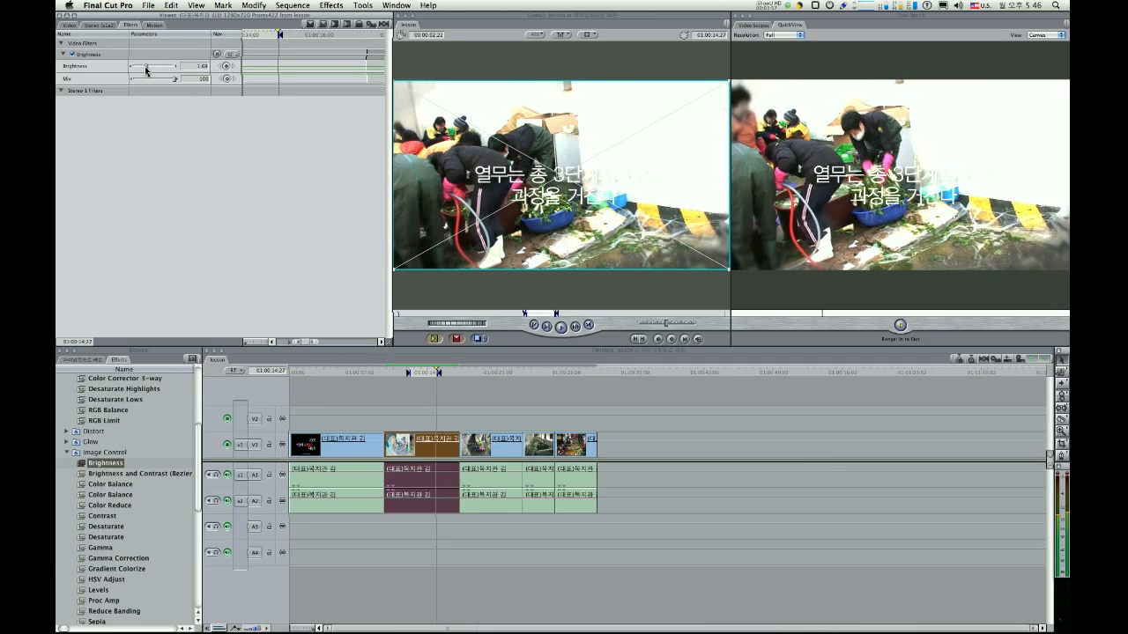
pyautogui.moveTo(146, 69); pyautogui.dragTo(156, 71)
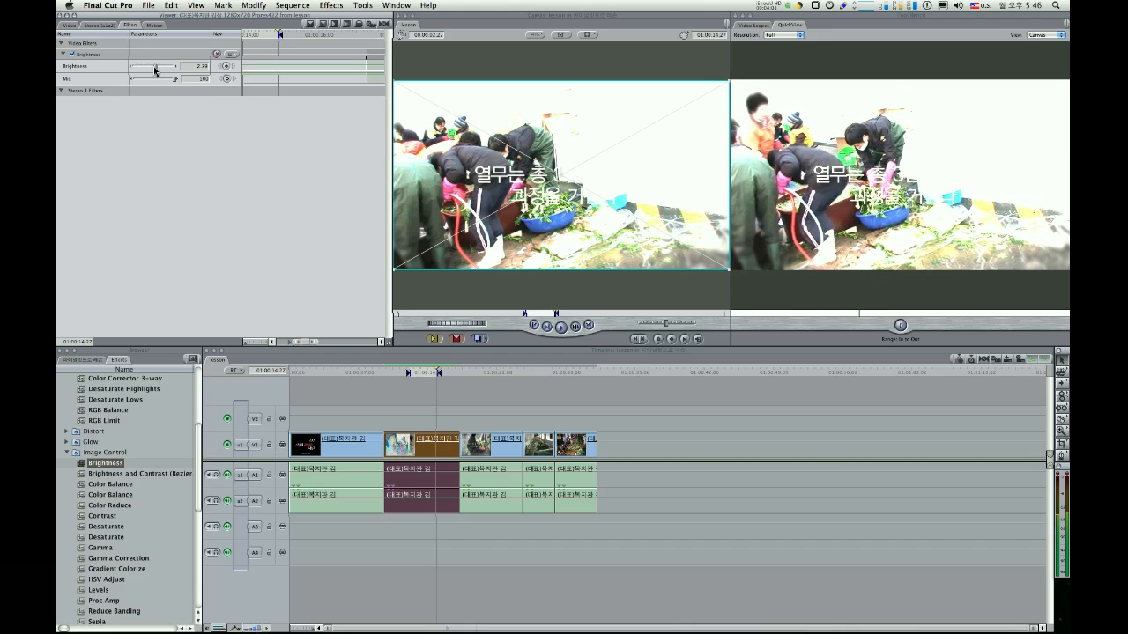
pyautogui.moveTo(156, 71); pyautogui.dragTo(146, 71)
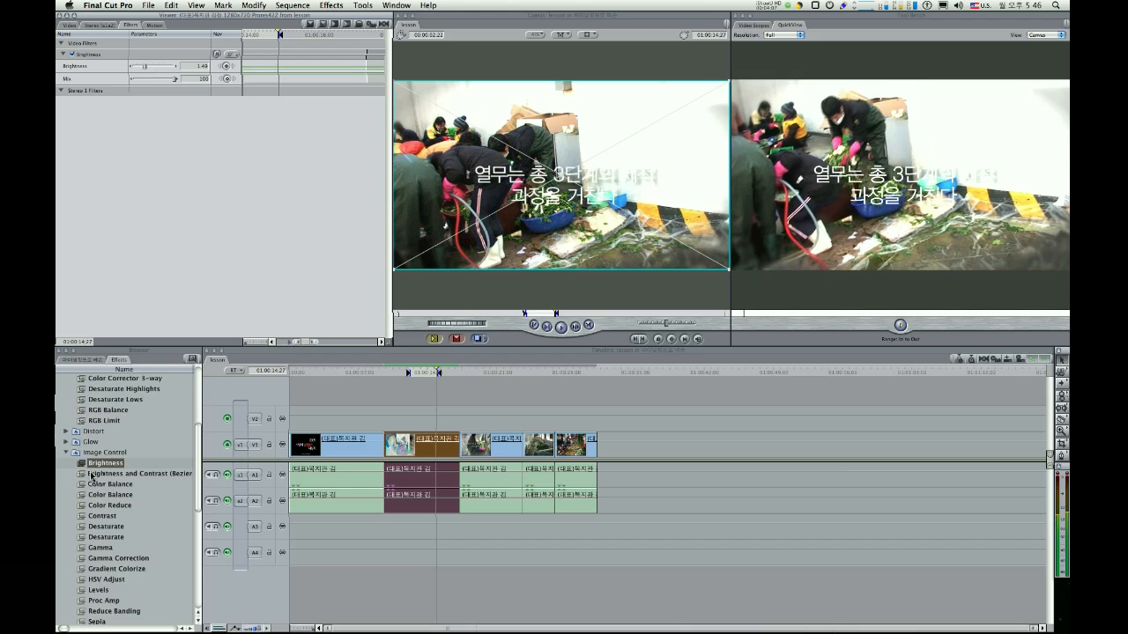
# Replace the Brightness filter on the second clip with the Color Corrector 3-way filter
pyautogui.click(104, 53)
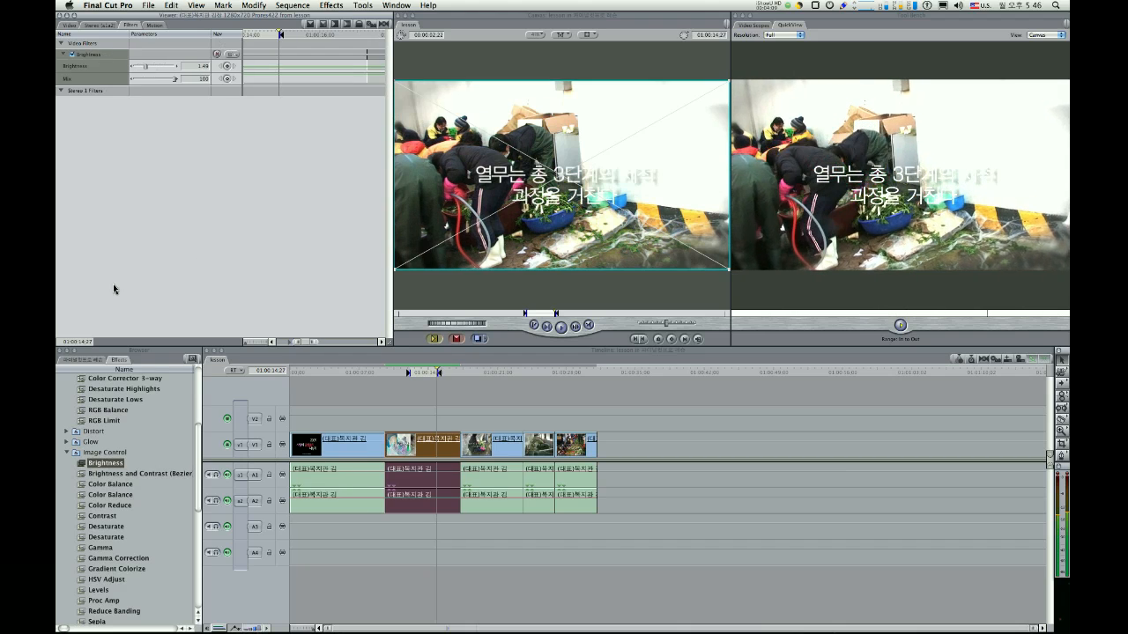
pyautogui.press('Delete')
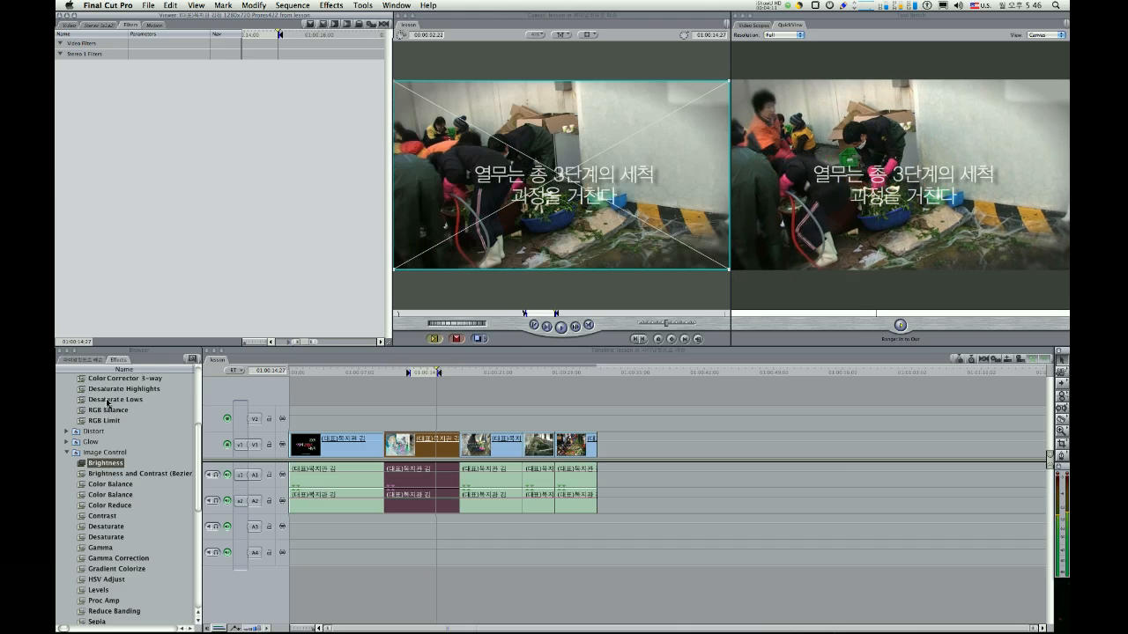
pyautogui.scroll(-1, 122, 492)
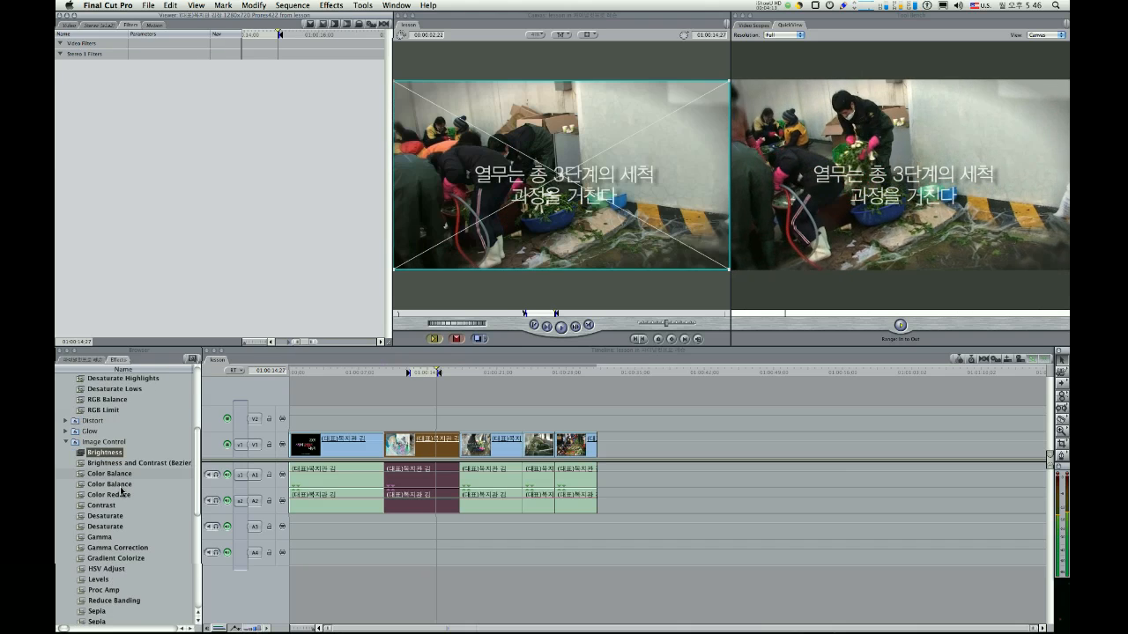
pyautogui.scroll(5, 122, 492)
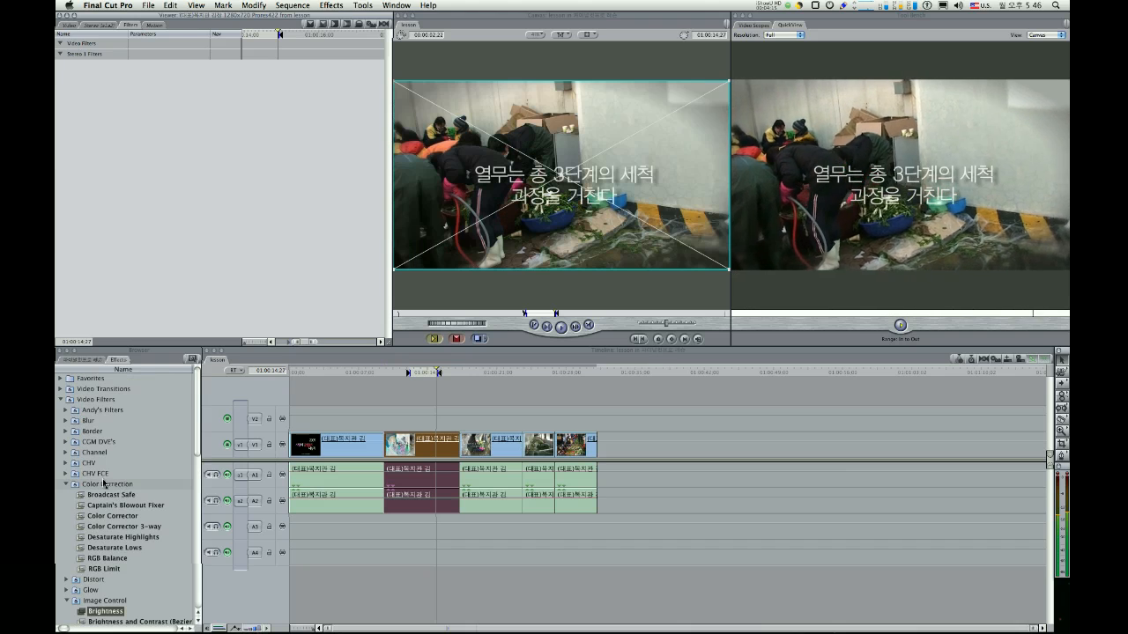
pyautogui.moveTo(123, 526); pyautogui.dragTo(430, 444)
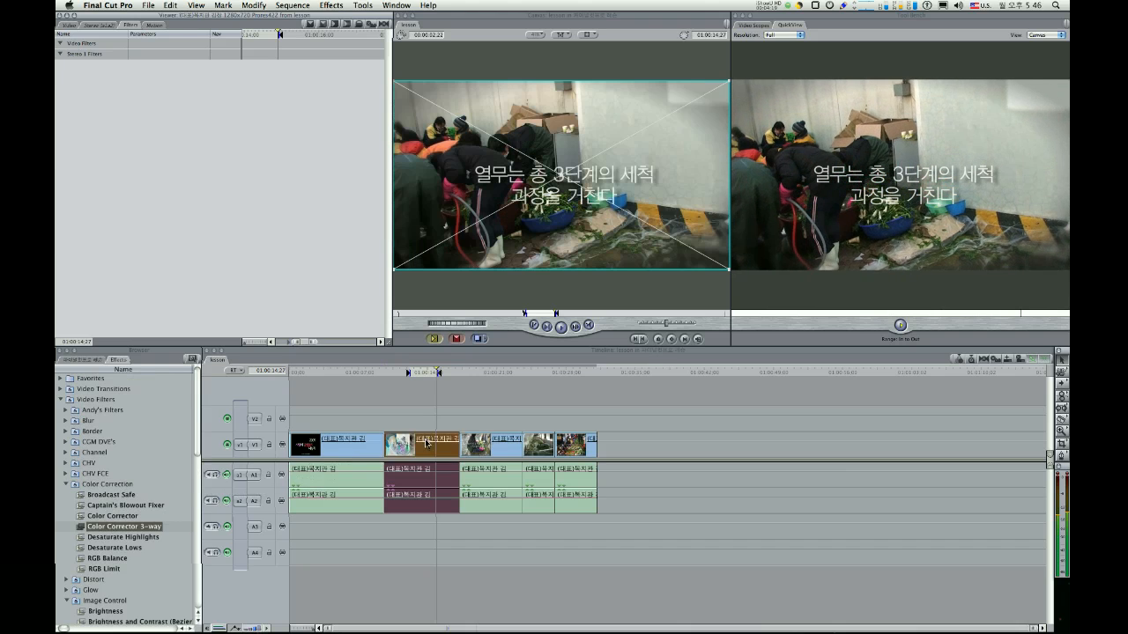
# Grade the second clip with its Color Corrector 3-way: brighten the mids, darken the blacks, and shift the mids and whites toward blue
pyautogui.doubleClick(430, 444)
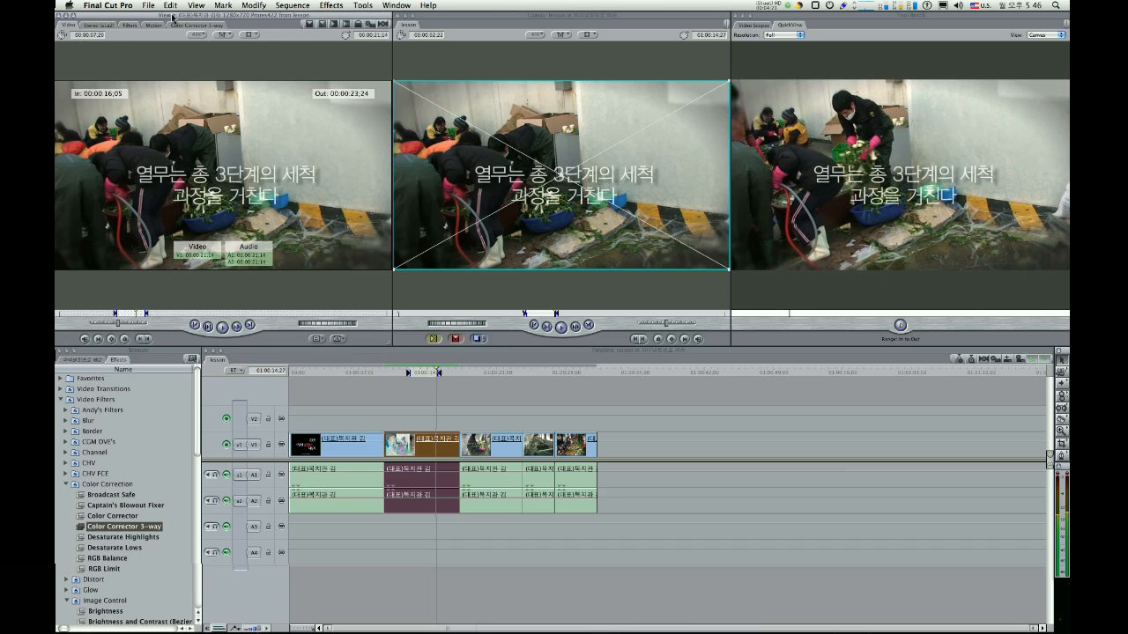
pyautogui.click(185, 24)
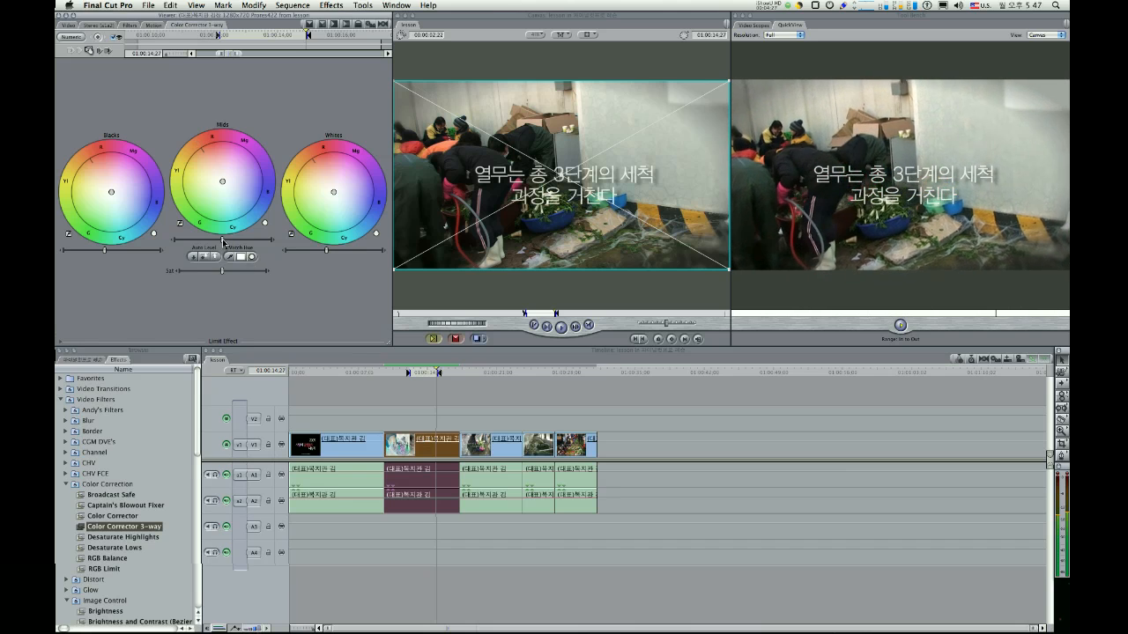
pyautogui.moveTo(223, 240); pyautogui.dragTo(235, 240)
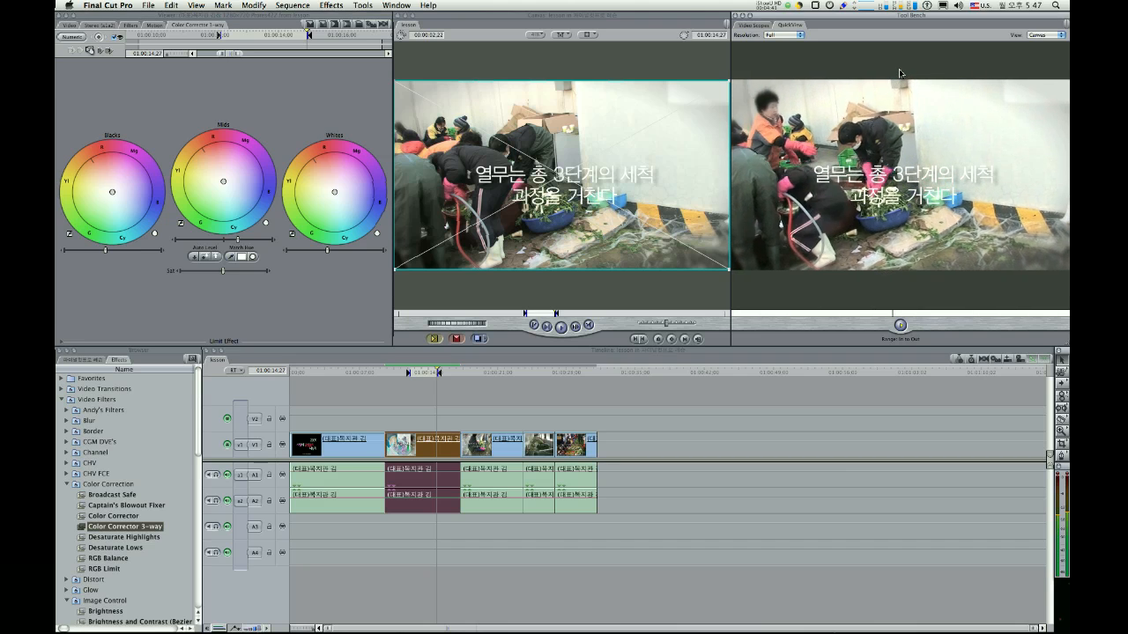
pyautogui.moveTo(106, 256); pyautogui.dragTo(97, 255)
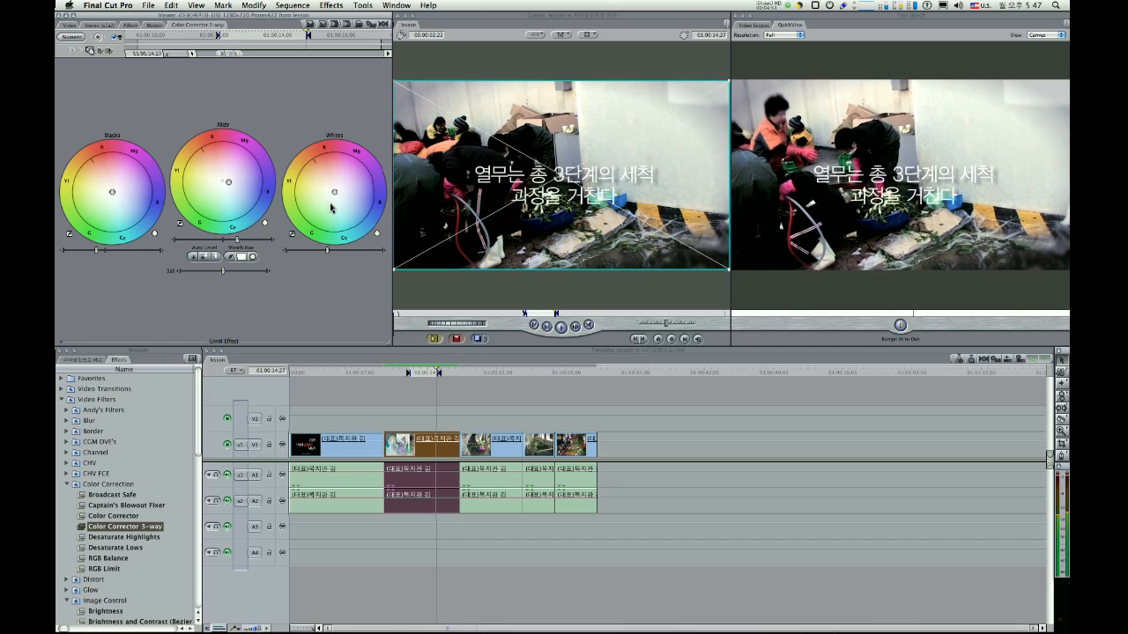
pyautogui.moveTo(335, 195); pyautogui.dragTo(336, 197)
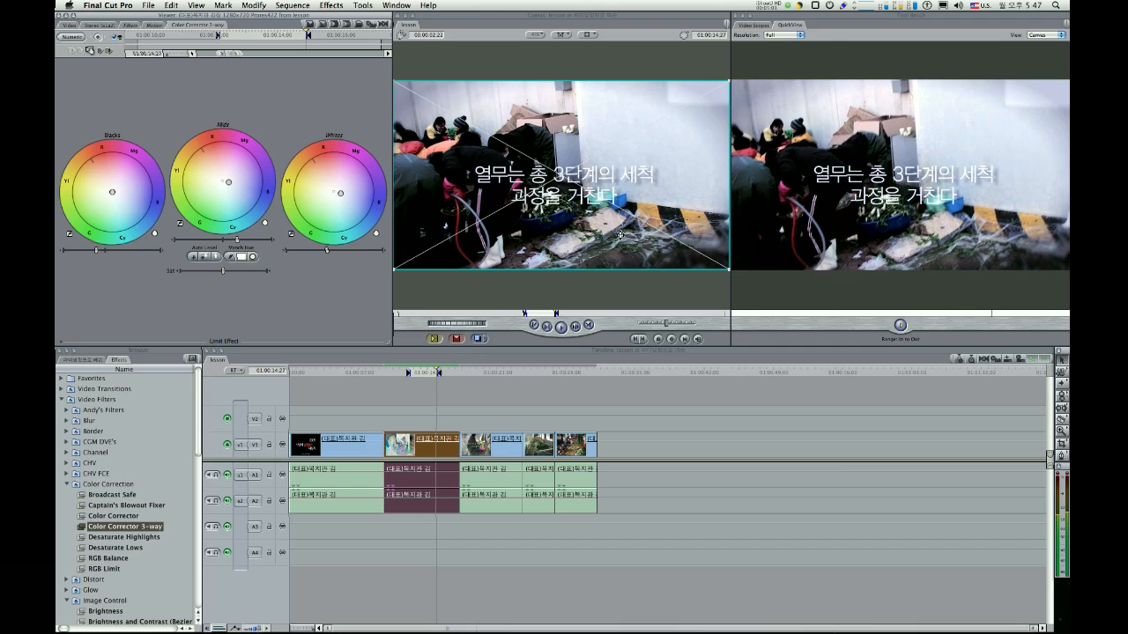
# Reduce the second clip's scale to 64 in its motion settings and move the timeline playhead to 01:00:13;28
pyautogui.click(155, 25)
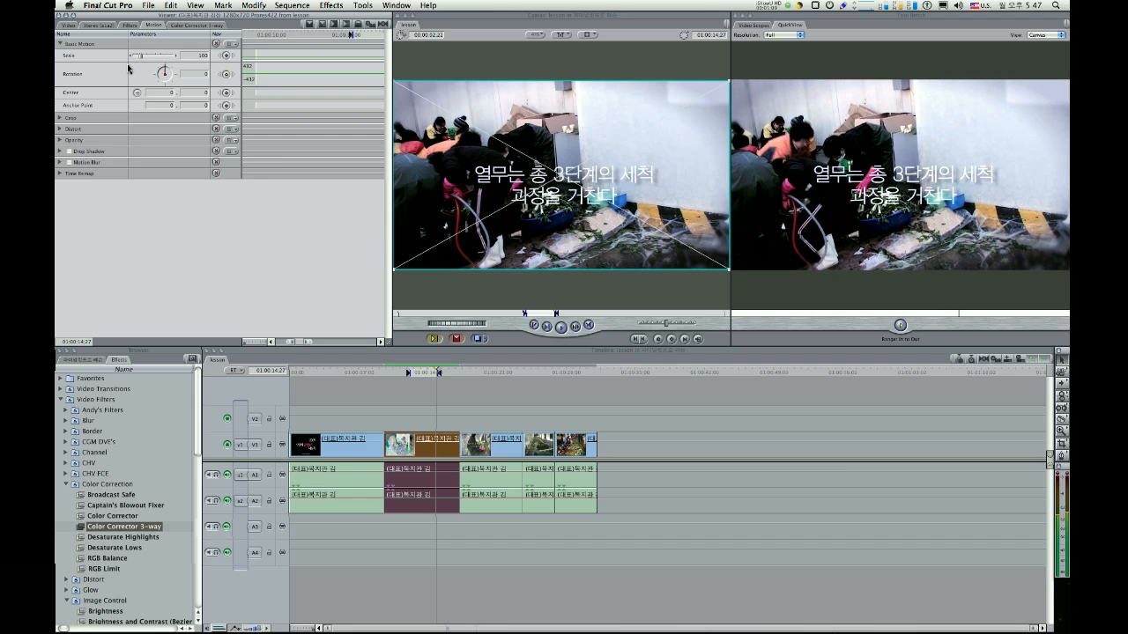
pyautogui.moveTo(141, 56); pyautogui.dragTo(136, 60)
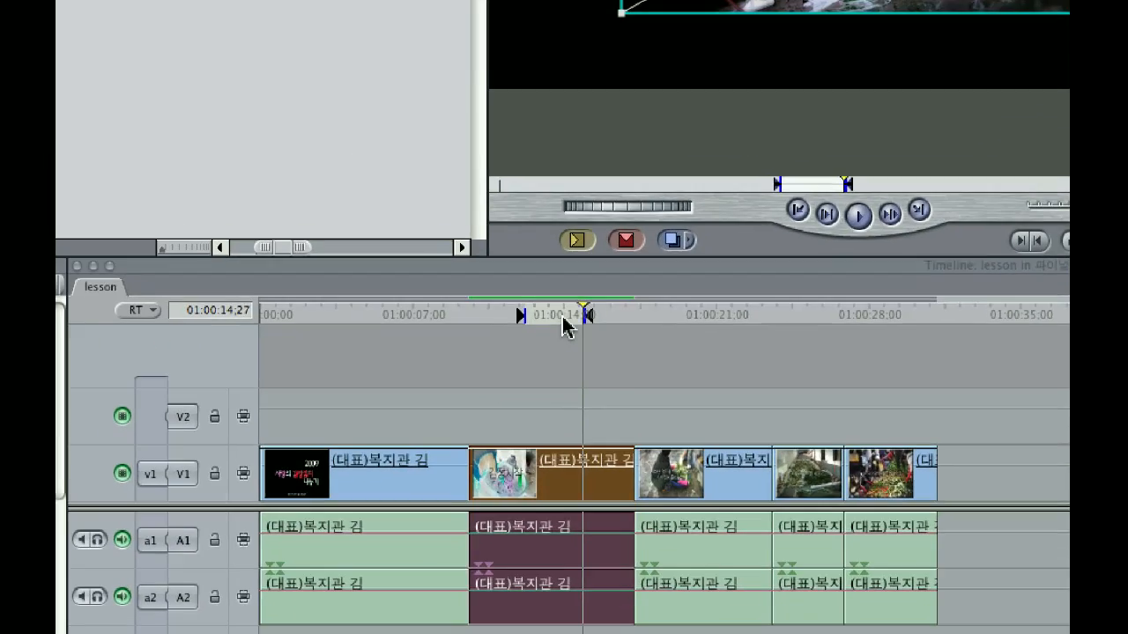
pyautogui.click(562, 318)
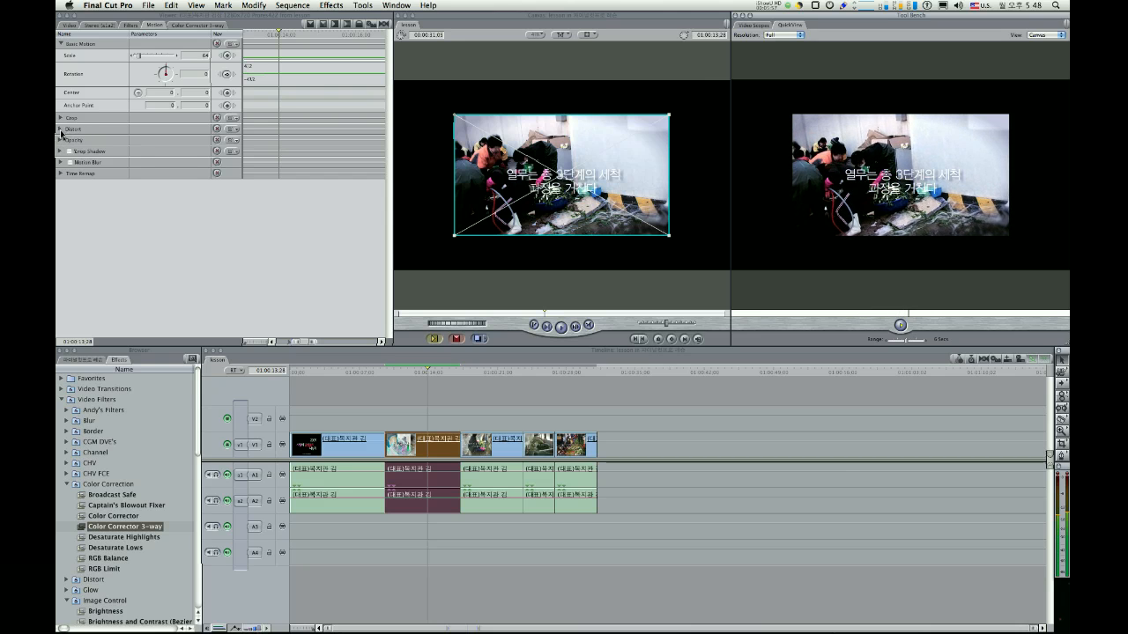
pyautogui.click(130, 27)
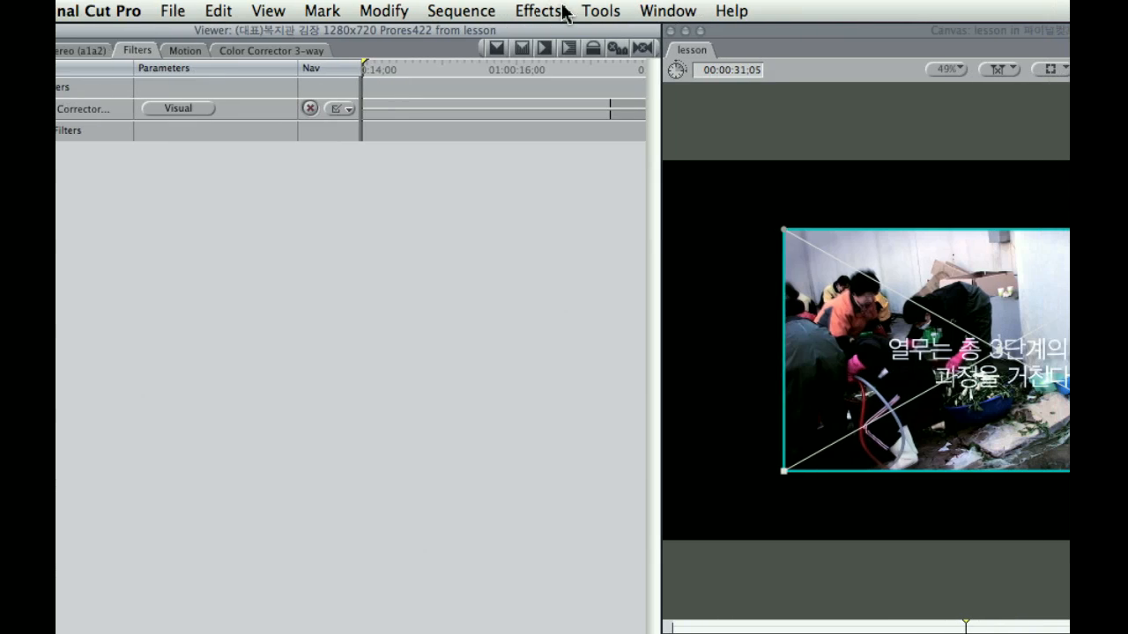
pyautogui.click(557, 10)
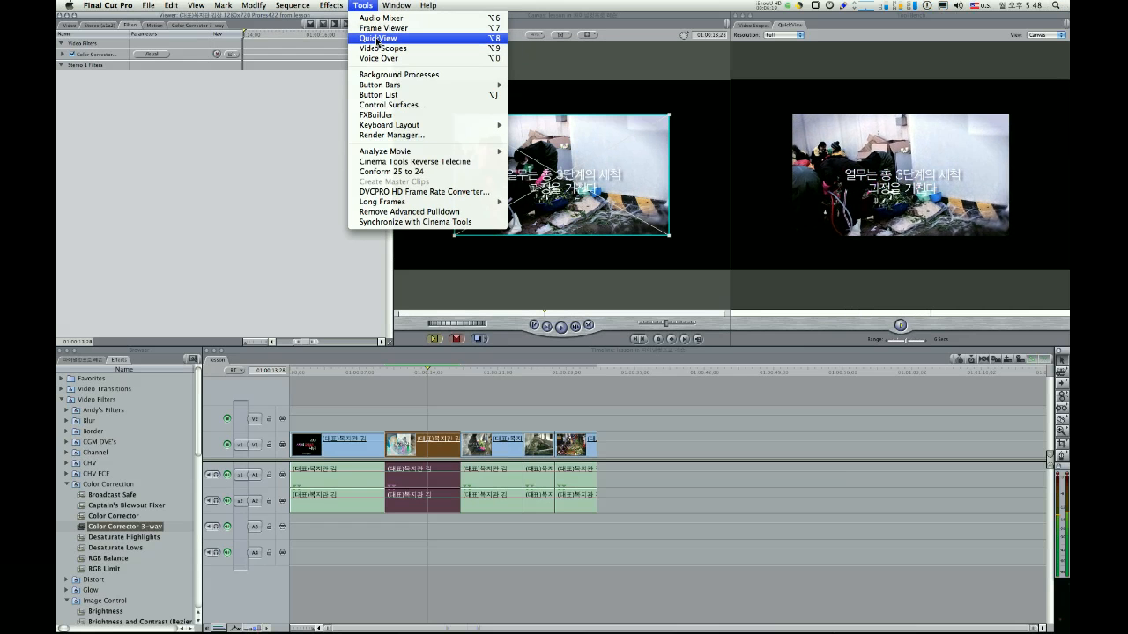
pyautogui.click(770, 325)
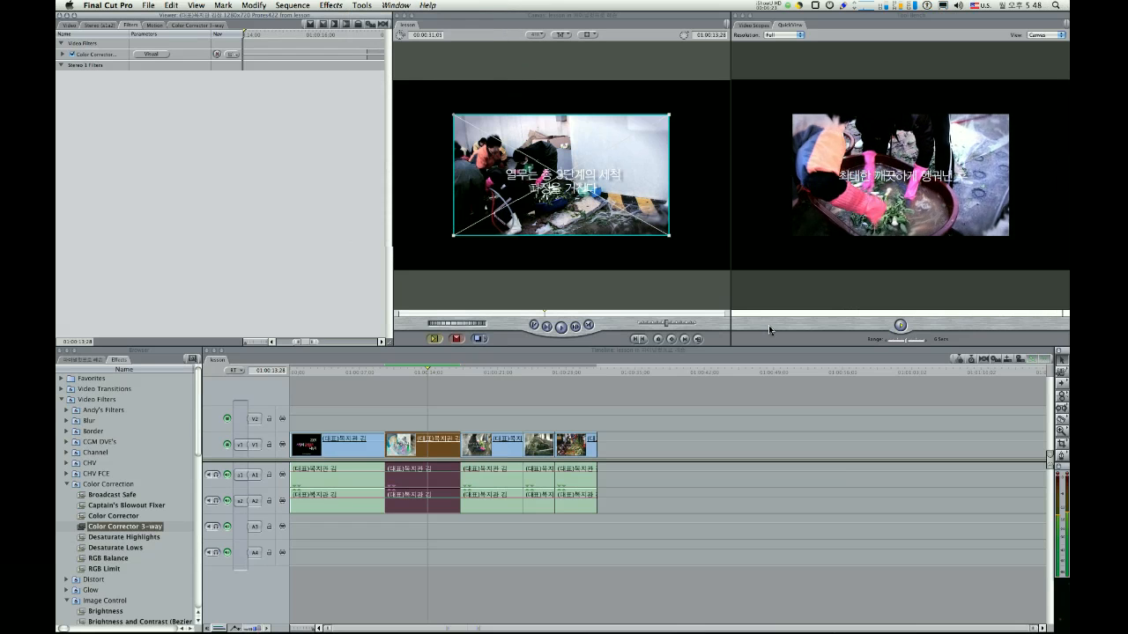
pyautogui.click(776, 7)
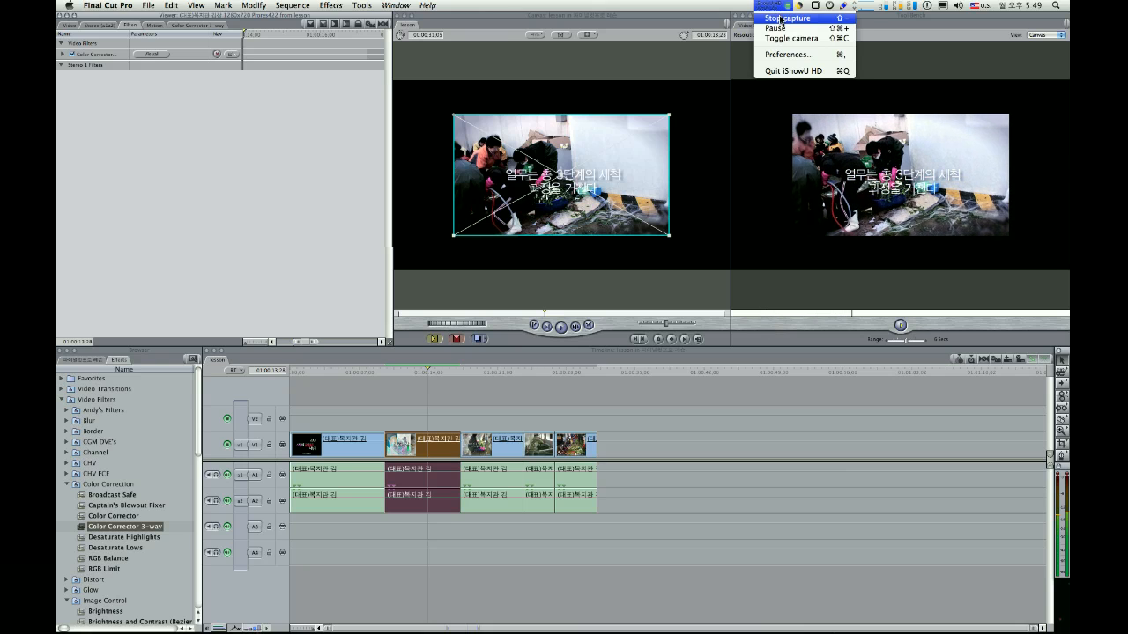